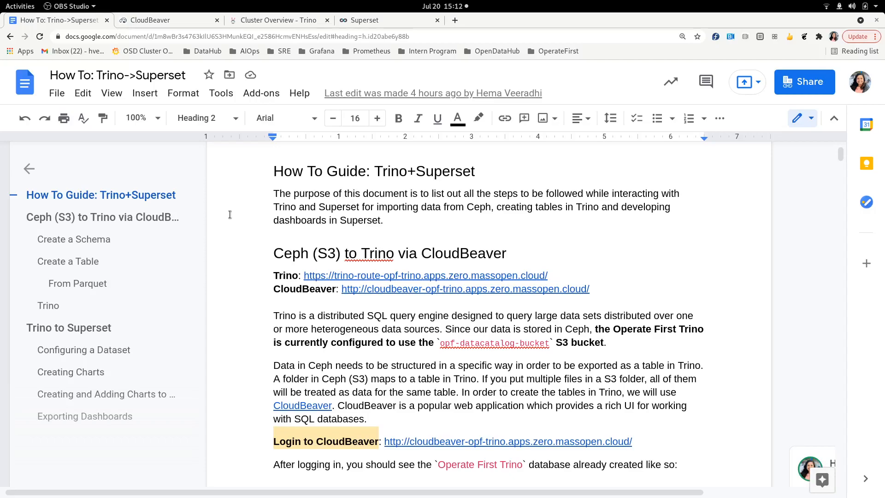
- Read through the how-to guide, highlighting the bucket name in the Trino paragraph
drag(437, 343, 527, 344)
click(552, 345)
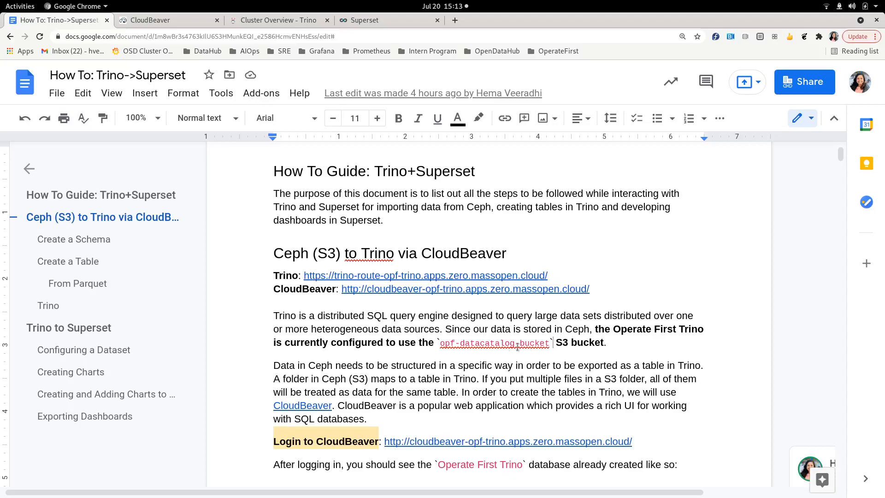
scroll(360, 357, down, 1)
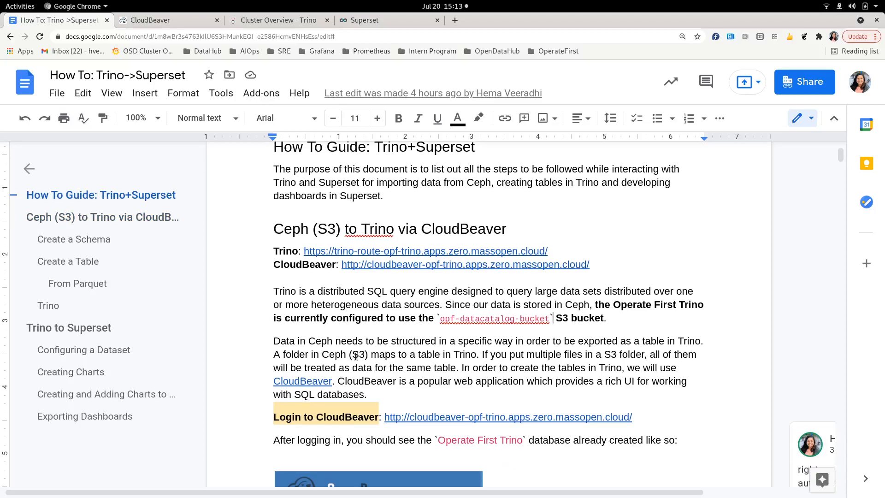
scroll(356, 356, down, 1)
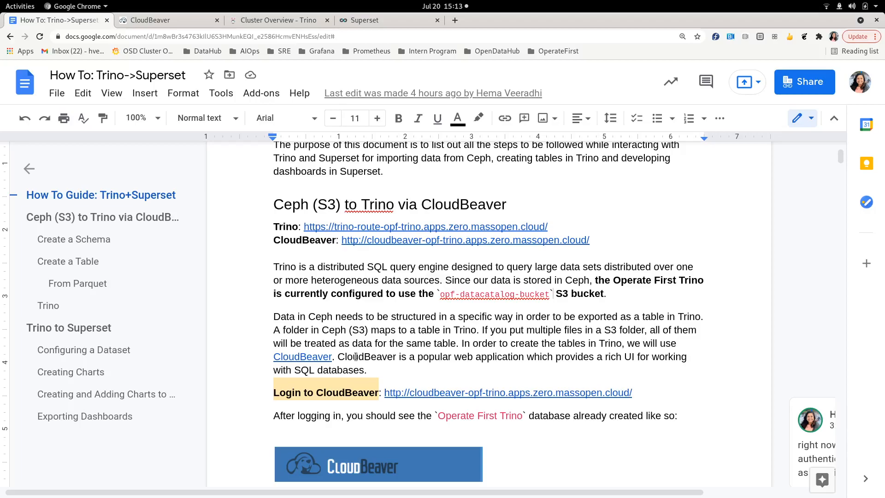
scroll(356, 356, down, 2)
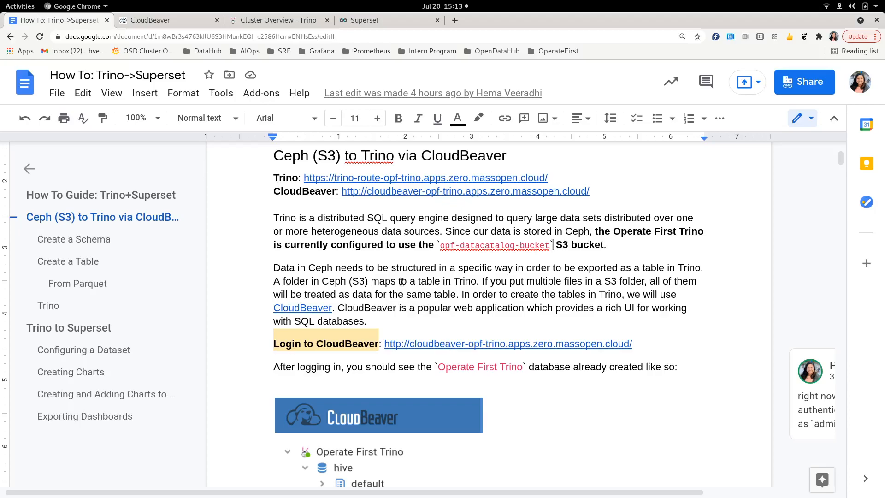
- Log in to CloudBeaver with the admin user name and password
click(145, 20)
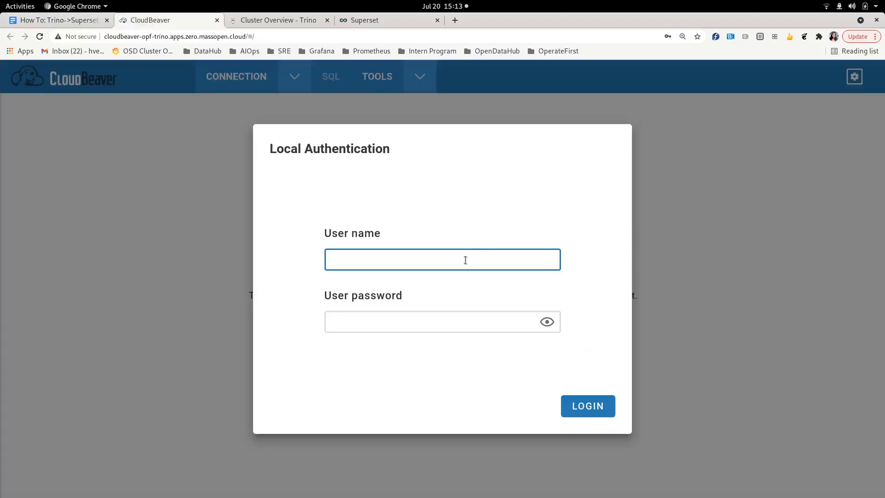
text(cbadmin)
key(Tab)
text(admin)
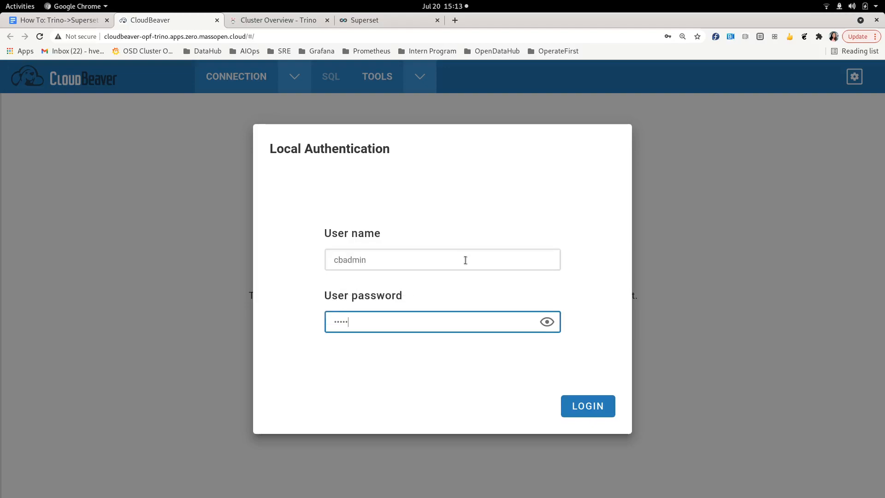
click(600, 407)
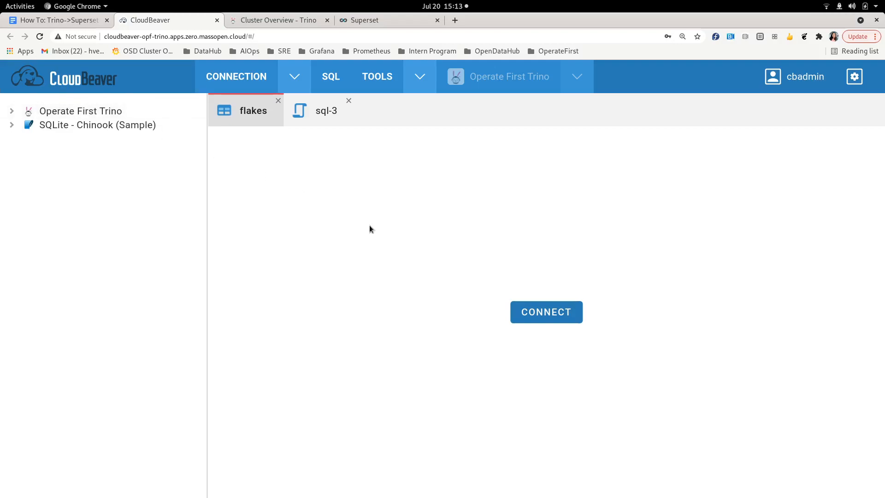
- Connect to Operate First Trino, expand hive > ocp in the navigator, and start a new SQL editor
click(12, 112)
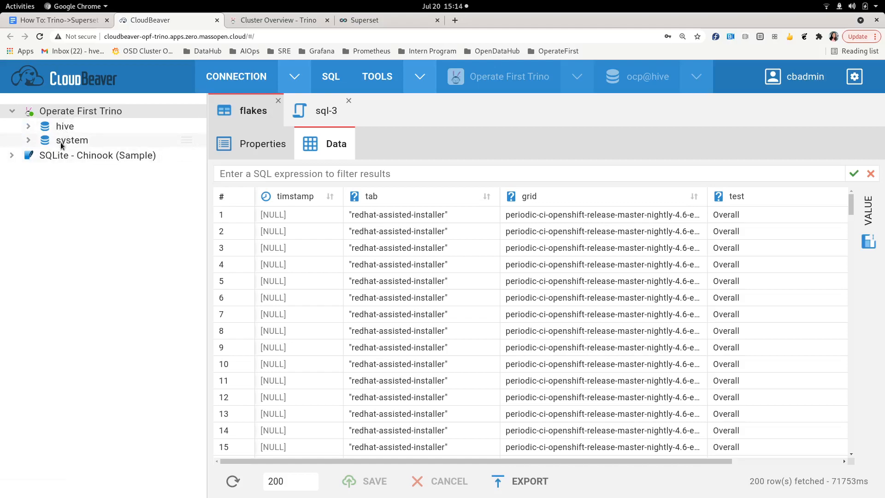
click(28, 126)
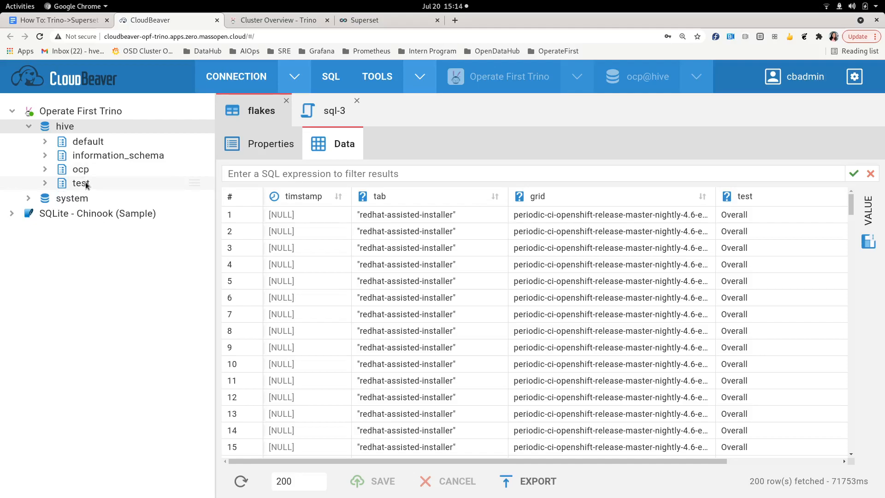
click(46, 170)
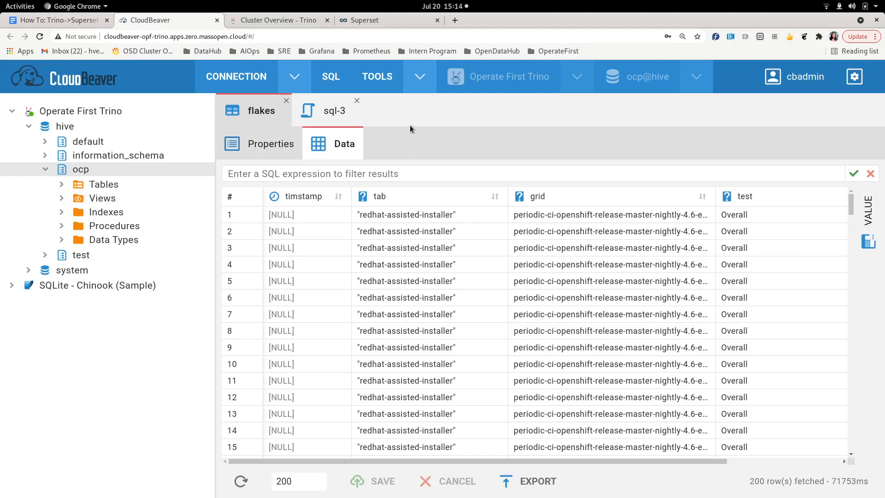
click(330, 83)
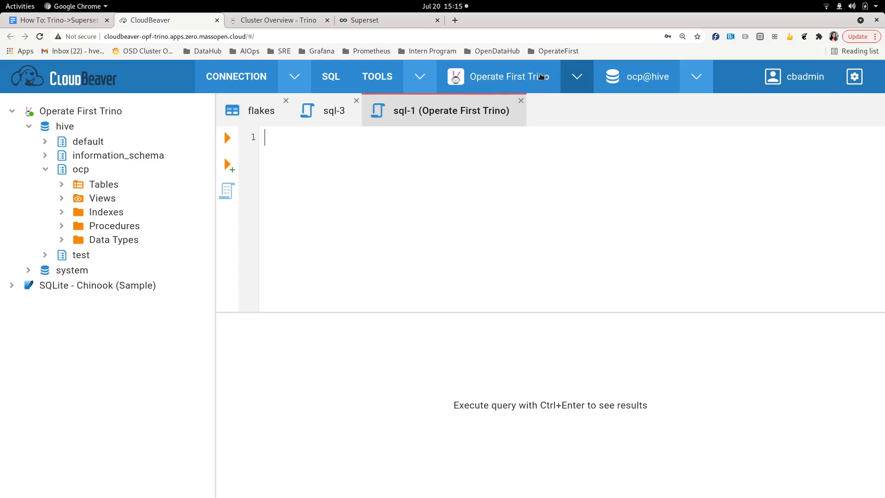
- Point the editor at Operate First Trino with catalog hive and type 'create schema hive.example'
click(579, 77)
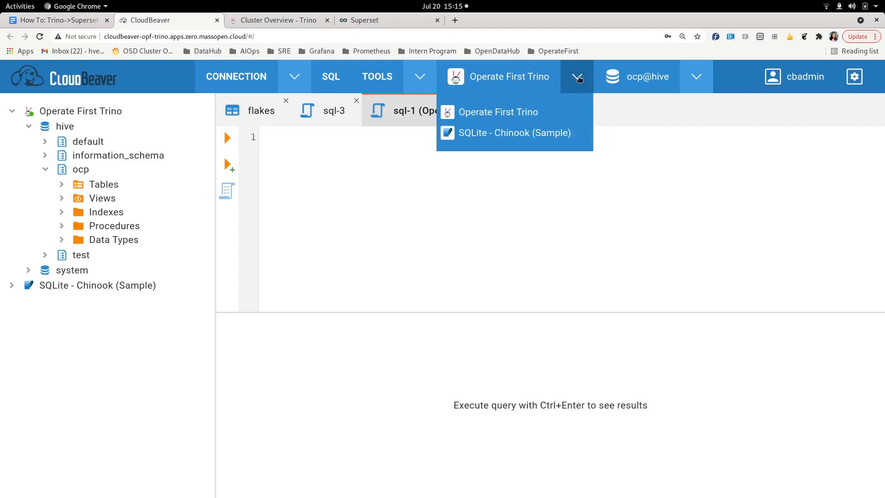
click(529, 112)
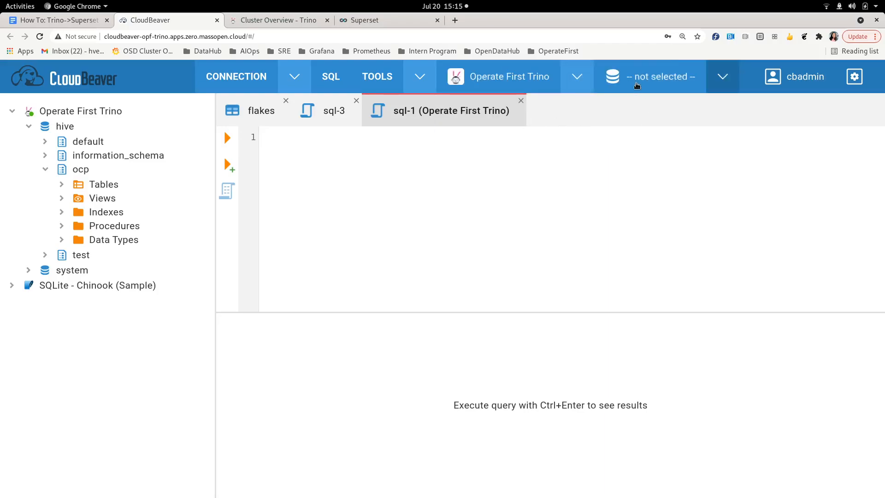
click(723, 77)
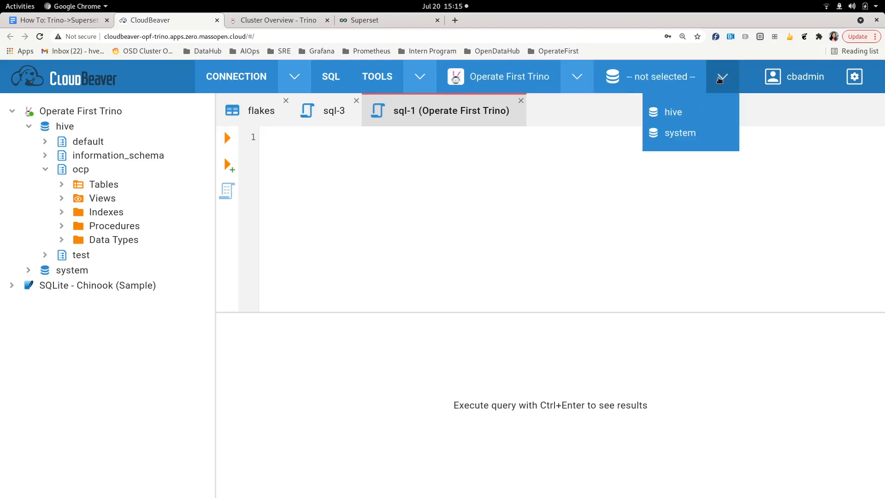
click(689, 113)
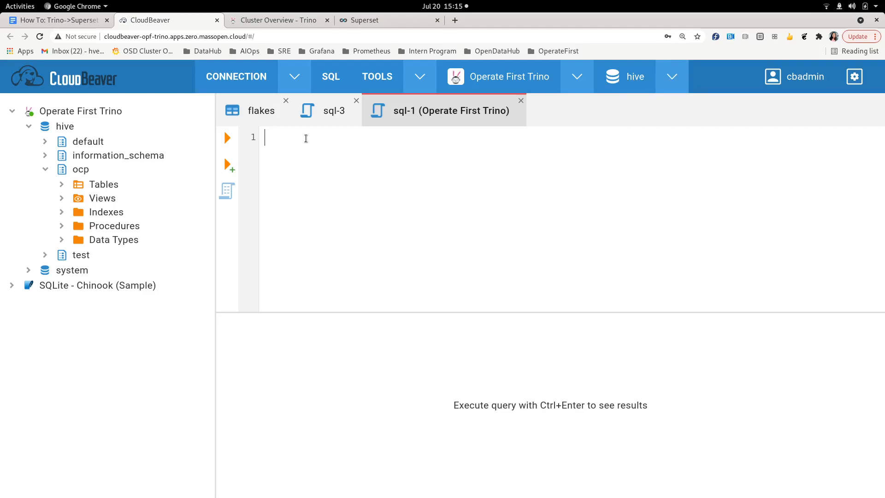
text(create schema hive)
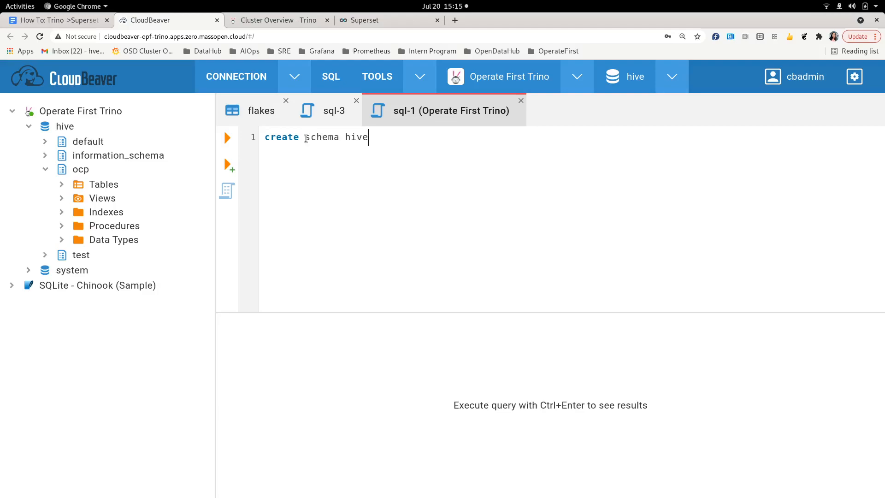
text(.example)
- Run create schema hive.example, refresh hive, expand example and collapse ocp
click(228, 138)
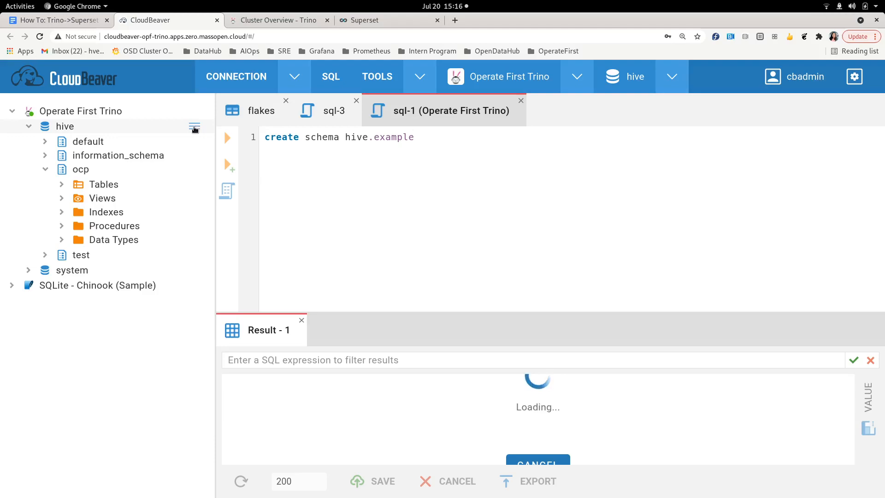
click(194, 127)
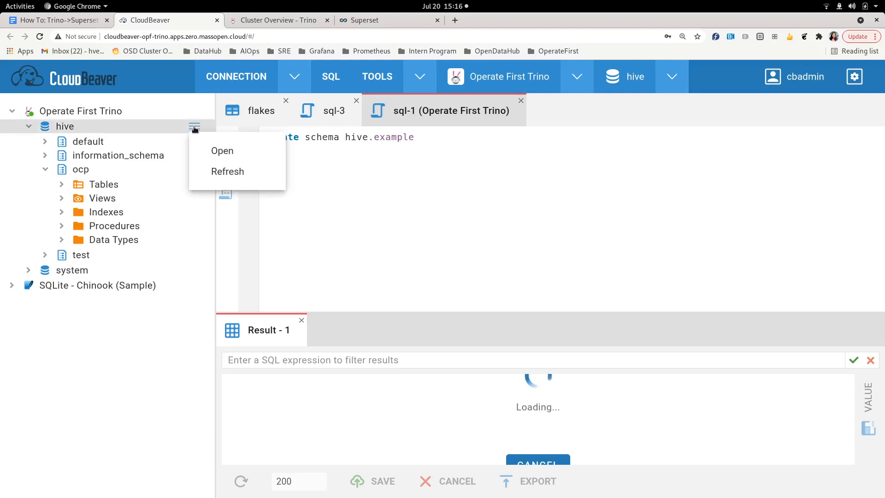
click(229, 172)
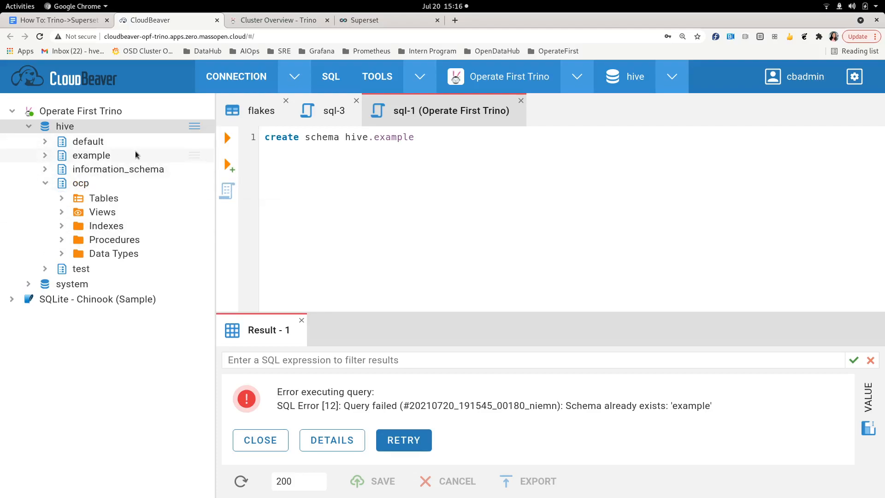
click(45, 156)
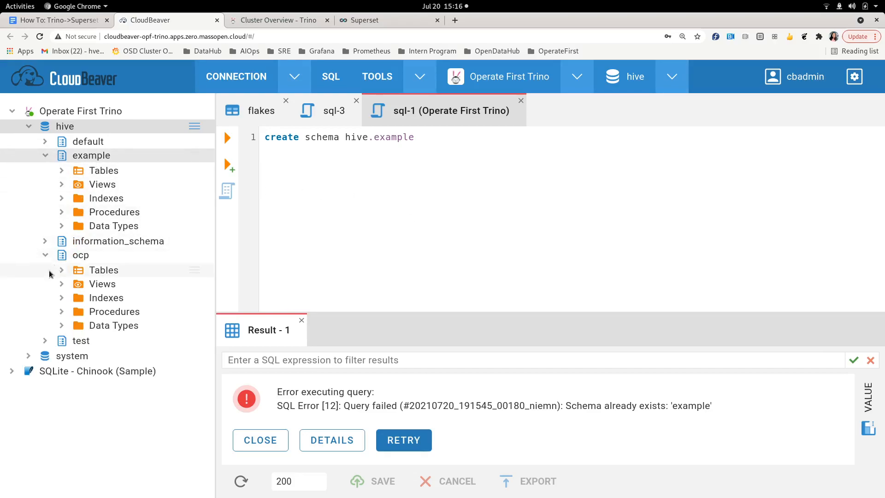
click(45, 255)
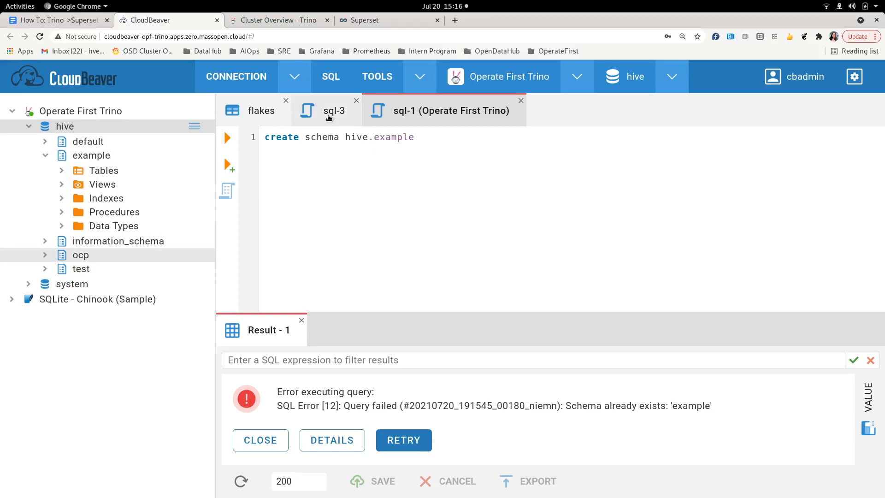
- In a new sql-2 editor, run 'show create table hive.ocp.time_to_test'
click(330, 84)
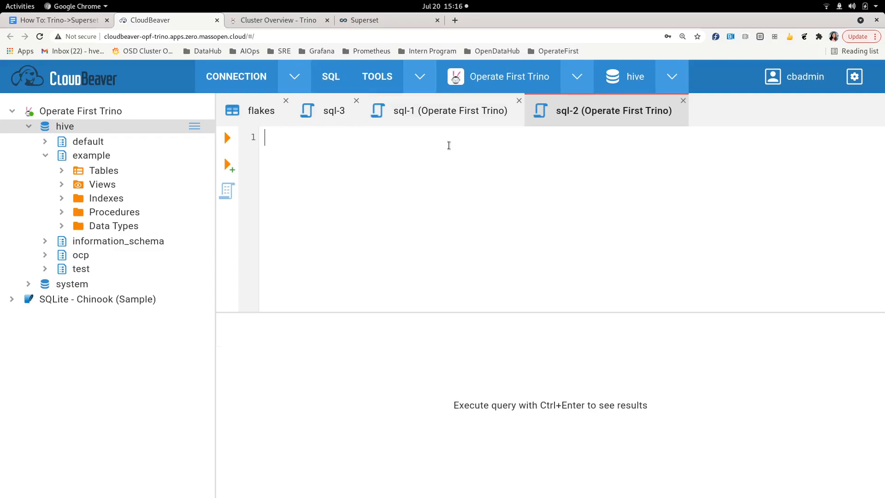
text(c)
key(BackSpace)
text(show create table )
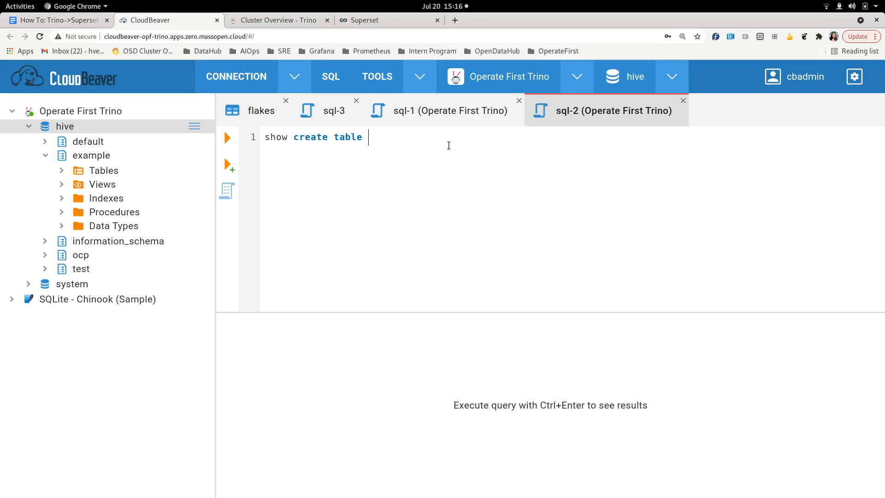
text(hive.ocp.time_to_test)
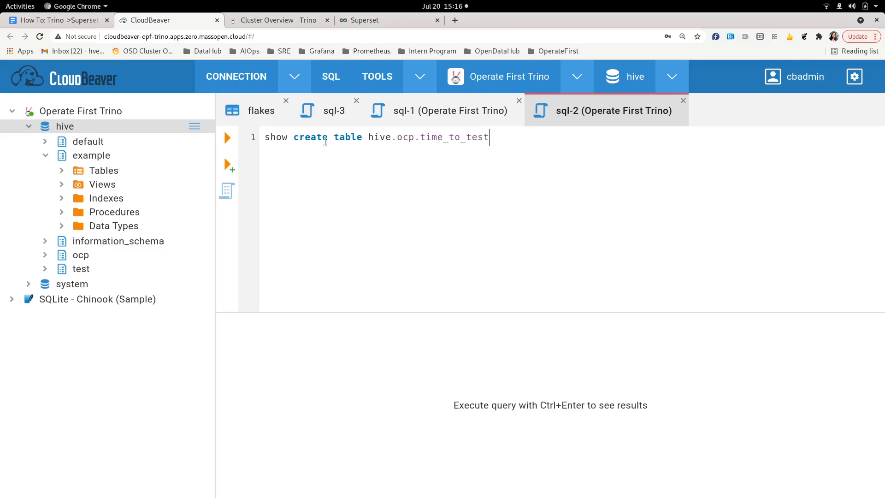
click(227, 139)
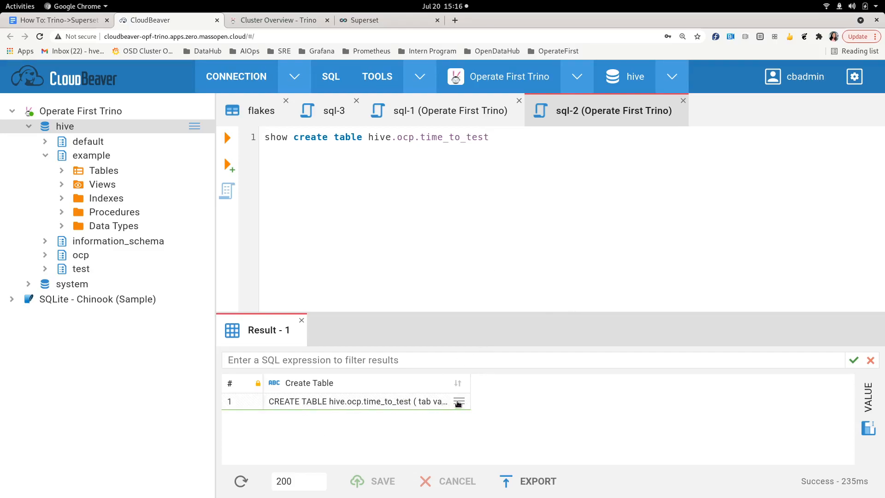
- Copy the CREATE TABLE statement from the value panel and select the old line in sql-1
click(459, 400)
click(492, 424)
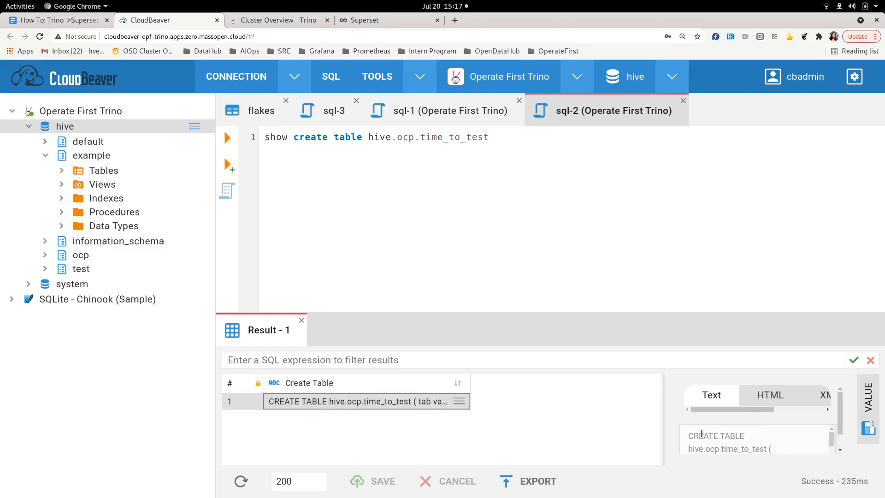
scroll(704, 433, down, 2)
scroll(705, 434, down, 5)
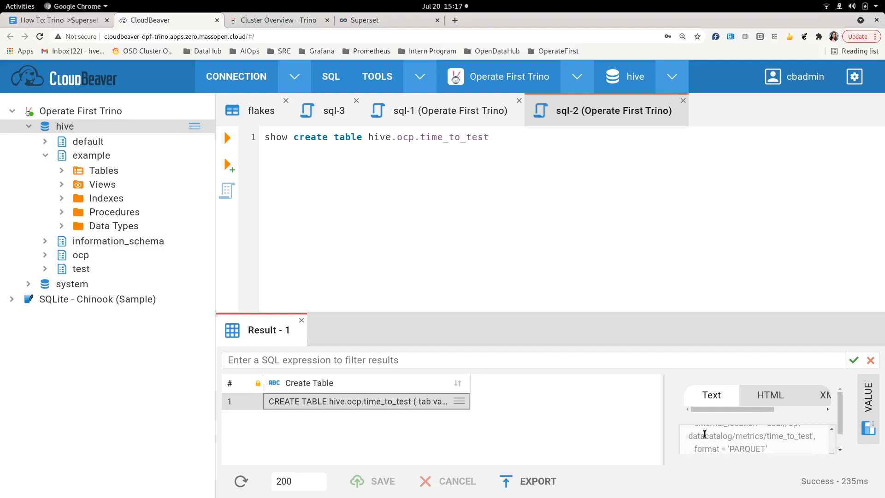
drag(697, 443, 715, 442)
right_click(714, 439)
click(705, 363)
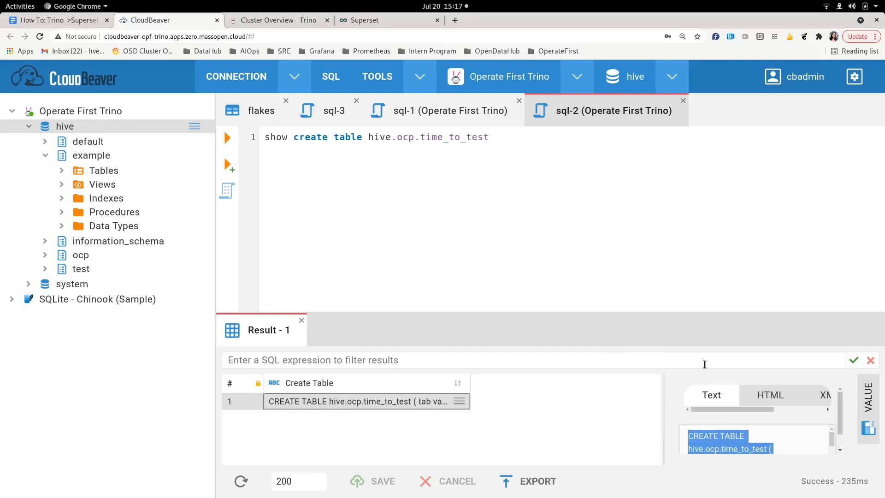
click(422, 111)
drag(452, 140, 266, 139)
- Paste the CREATE TABLE statement and change its schema to hive.example.time_to_test
key(BackSpace)
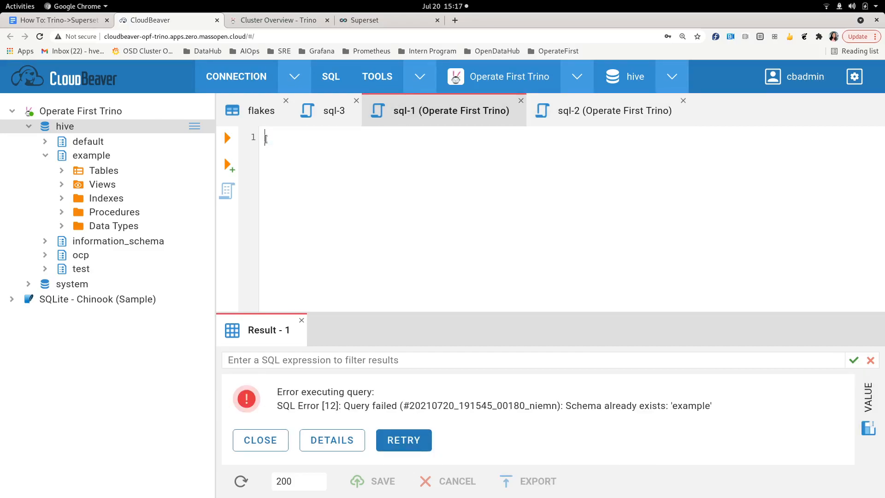
key(ctrl+v)
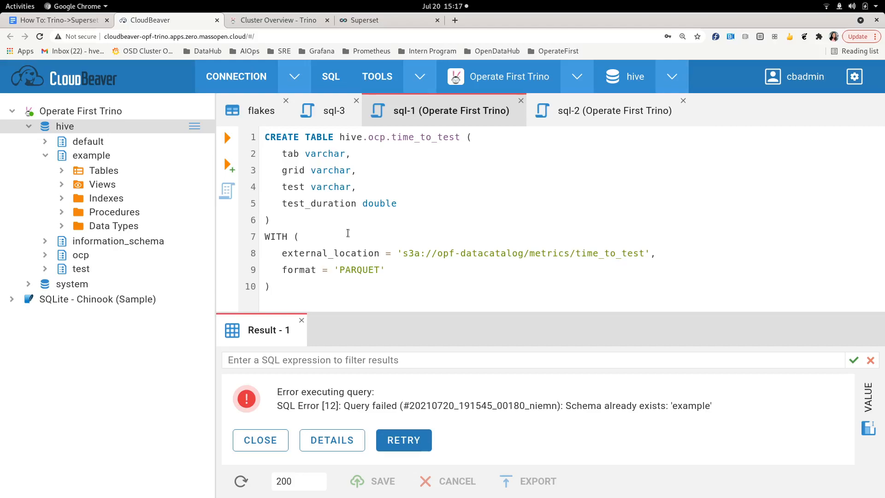
drag(338, 140, 358, 140)
drag(418, 137, 456, 137)
click(384, 141)
key(BackSpace)
key(BackSpace)
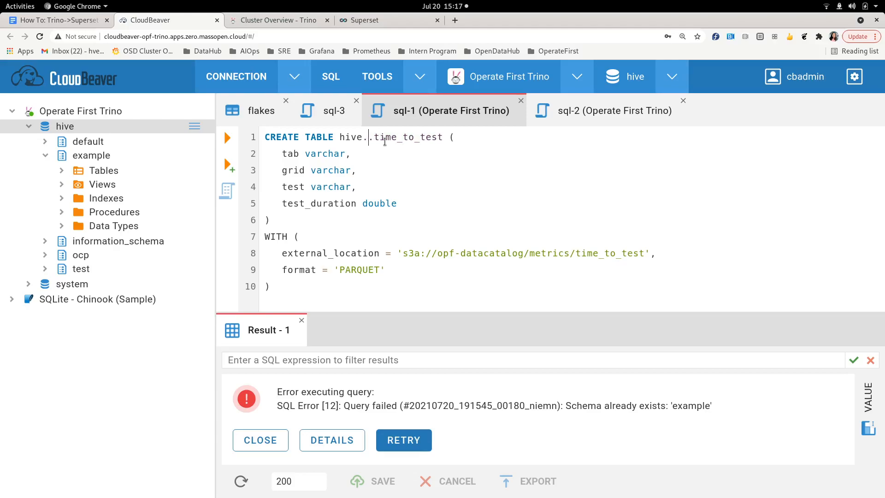
text(example)
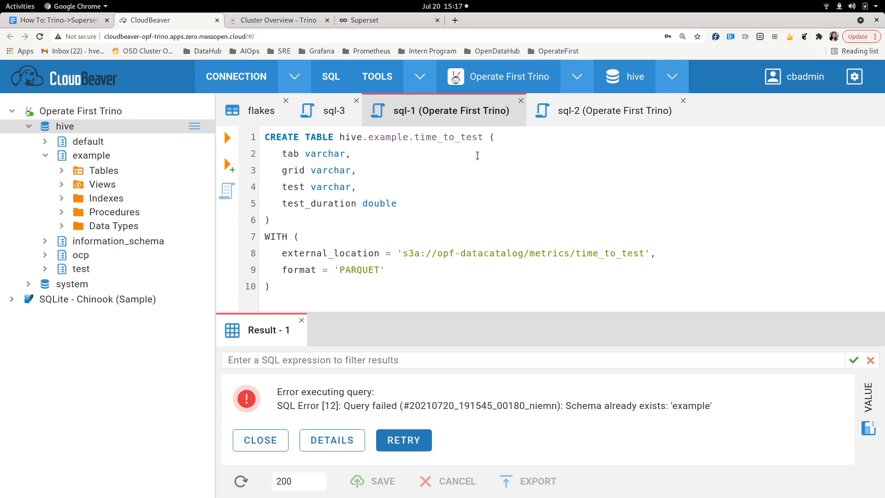
- Review the varchar tab column, s3a://opf-datacatalog/metrics/time_to_test location and PARQUET format, then execute
drag(282, 156, 299, 156)
drag(305, 156, 346, 155)
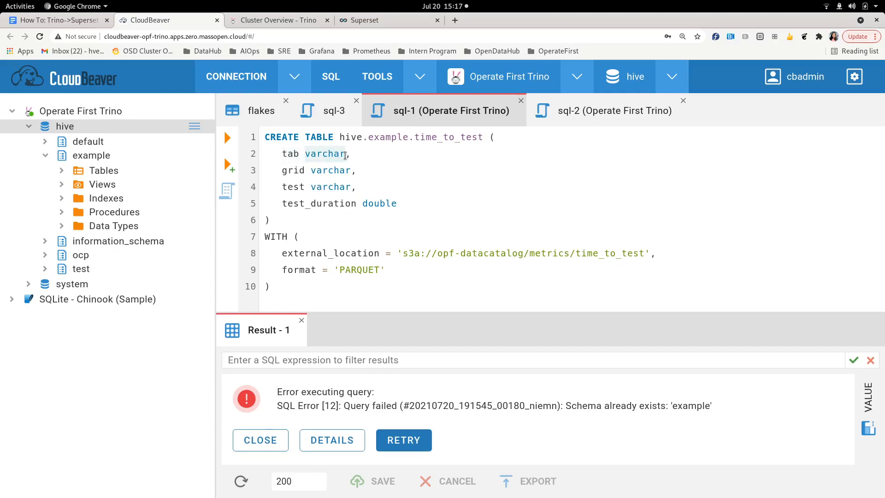
click(346, 170)
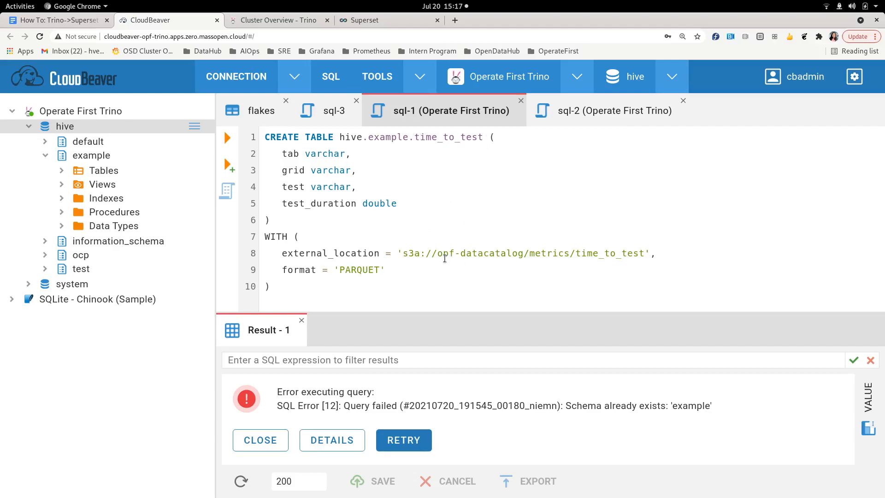
drag(437, 257, 521, 257)
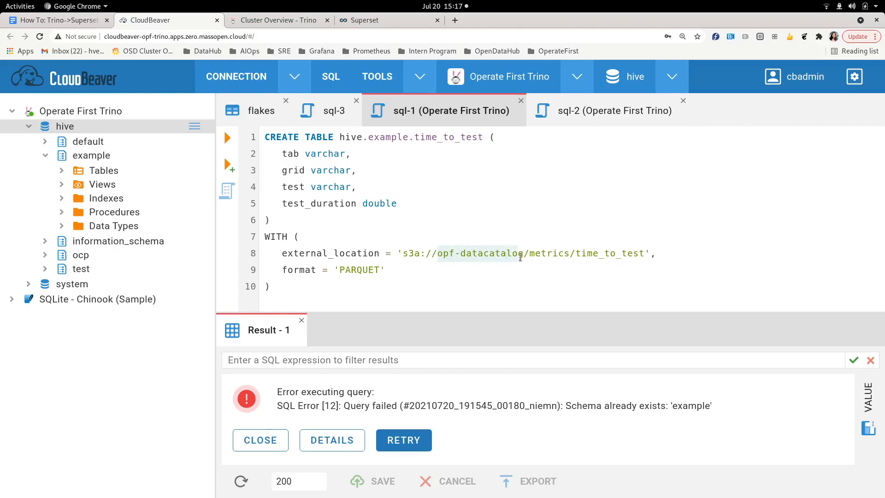
click(521, 257)
drag(530, 257, 569, 256)
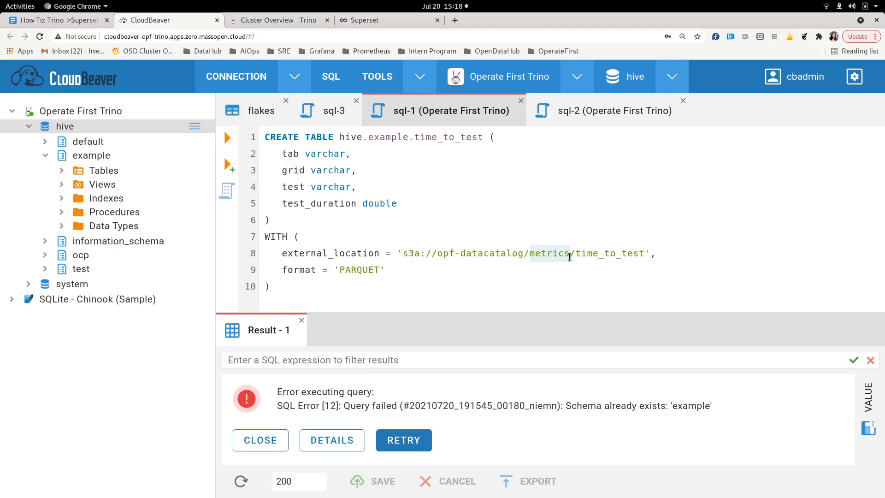
drag(576, 257, 644, 256)
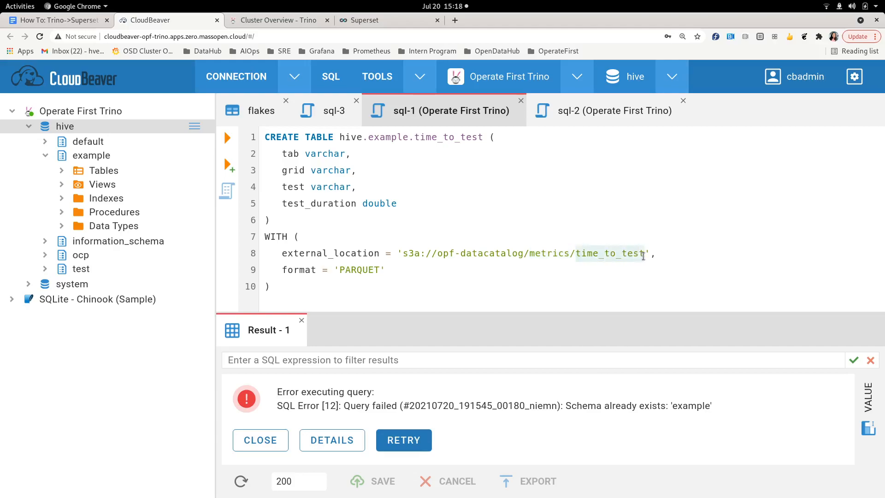
click(644, 256)
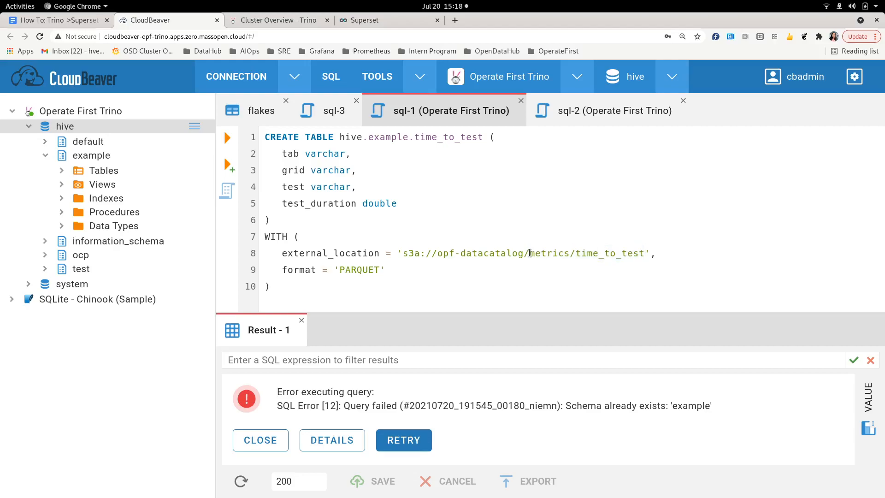
drag(576, 255, 642, 257)
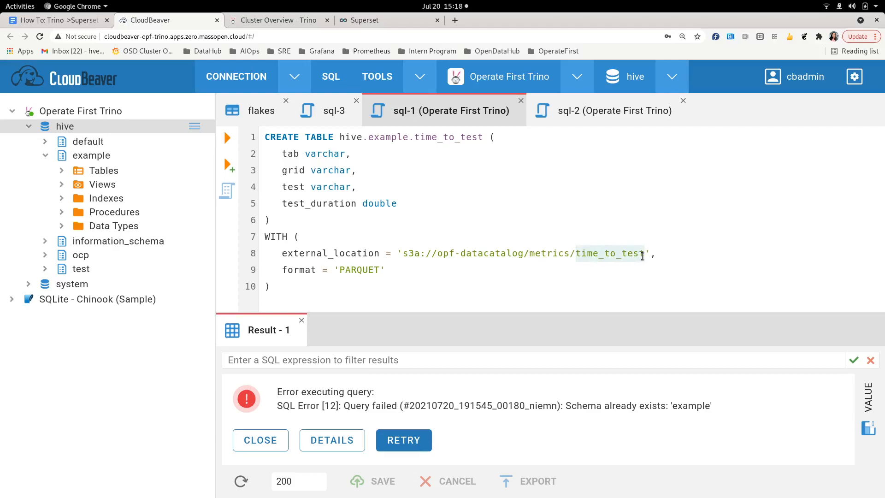
click(546, 261)
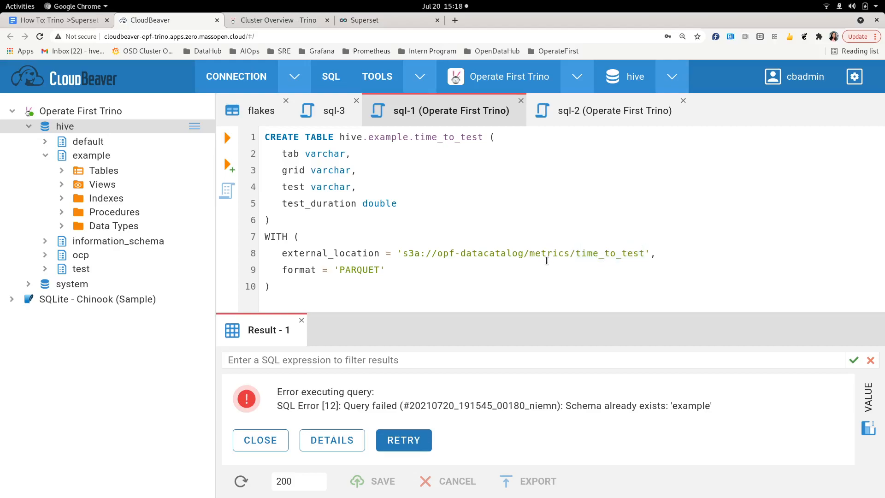
drag(282, 271, 380, 275)
click(399, 277)
click(226, 138)
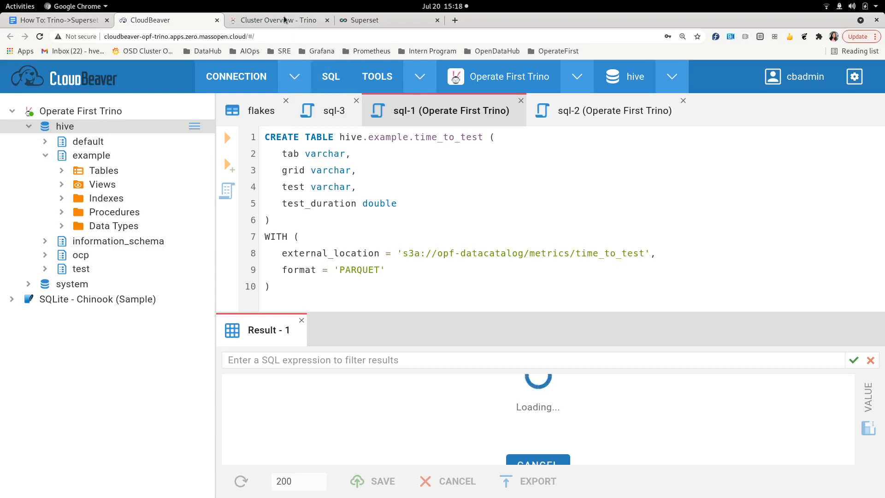
- Open the Trino URL from the guide and log in with the trino username to reach Cluster Overview
click(69, 21)
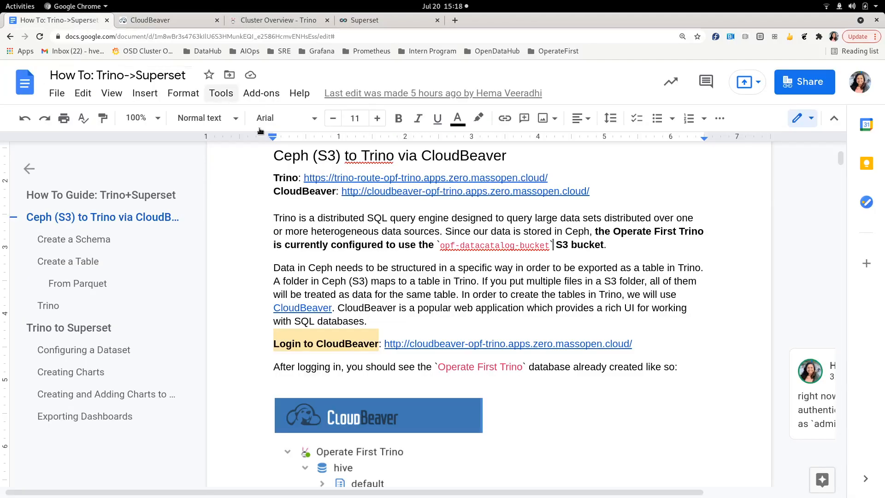
click(337, 178)
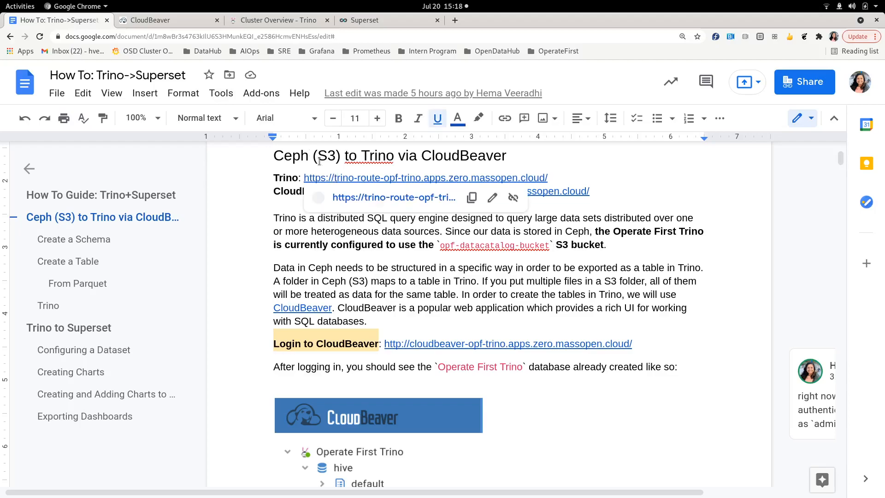
click(280, 20)
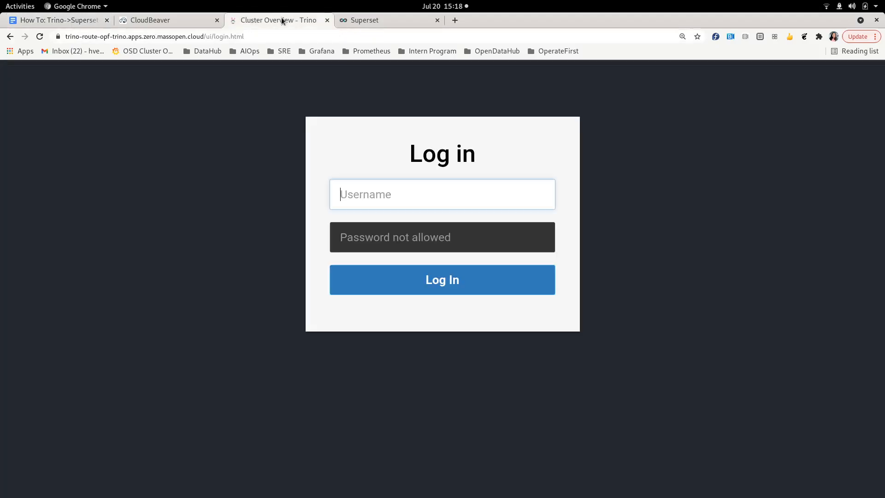
click(483, 189)
text(trino)
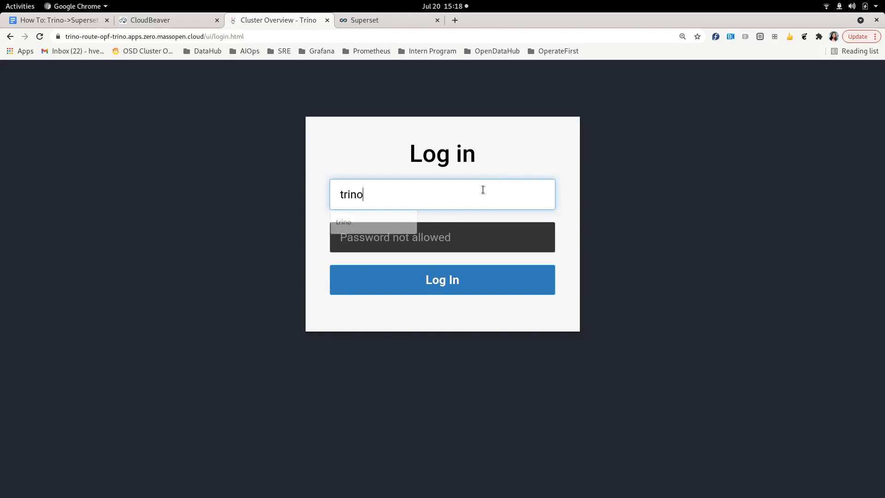
click(493, 280)
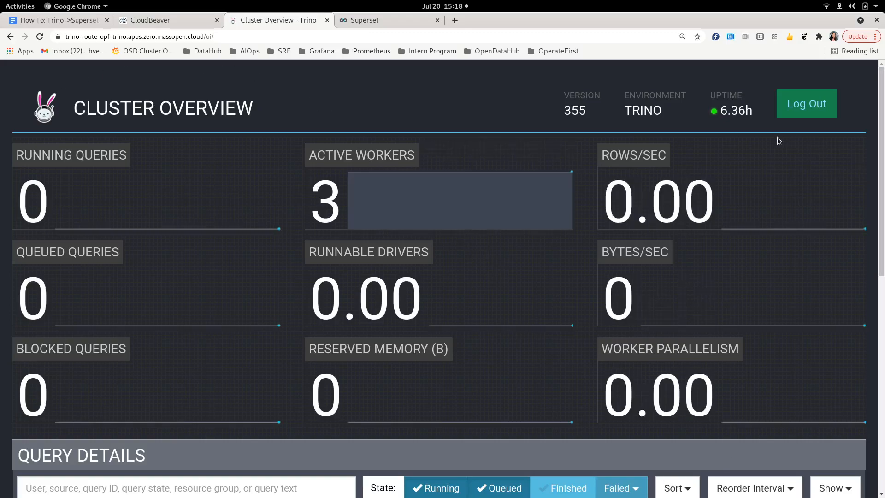
mouse_move(87, 162)
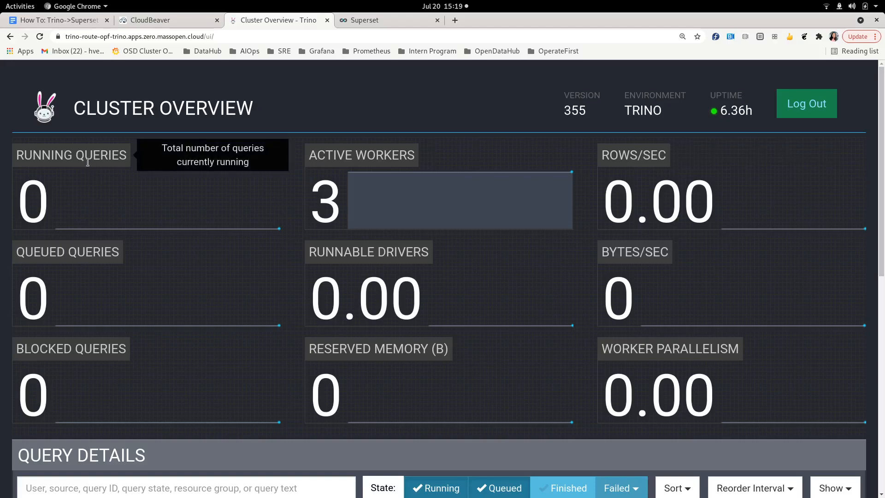
mouse_move(401, 155)
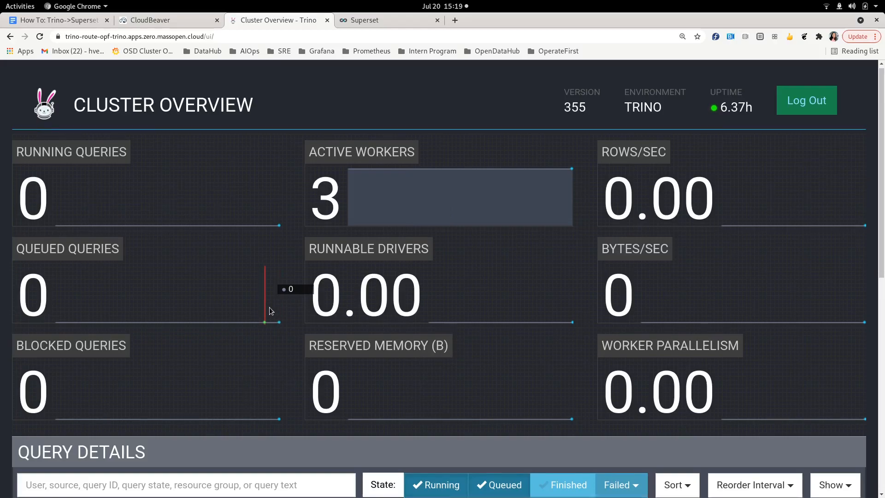
- Enable the Finished filter under Query Details and locate the CREATE TABLE hive.example.time_to_test query
scroll(269, 307, down, 6)
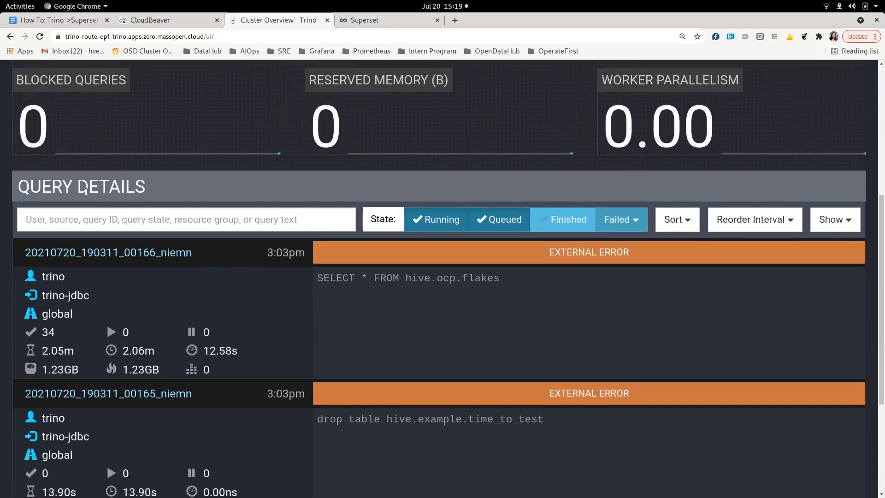
scroll(260, 300, down, 1)
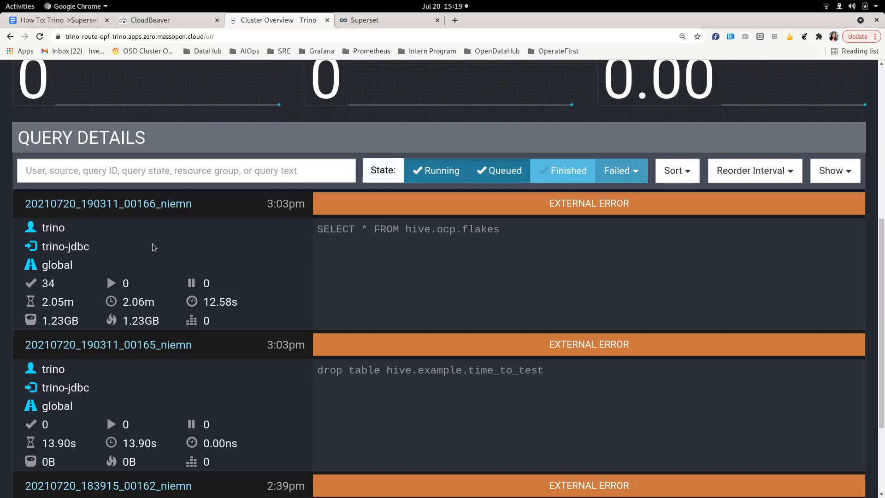
mouse_move(269, 203)
scroll(598, 222, down, 3)
scroll(618, 189, up, 3)
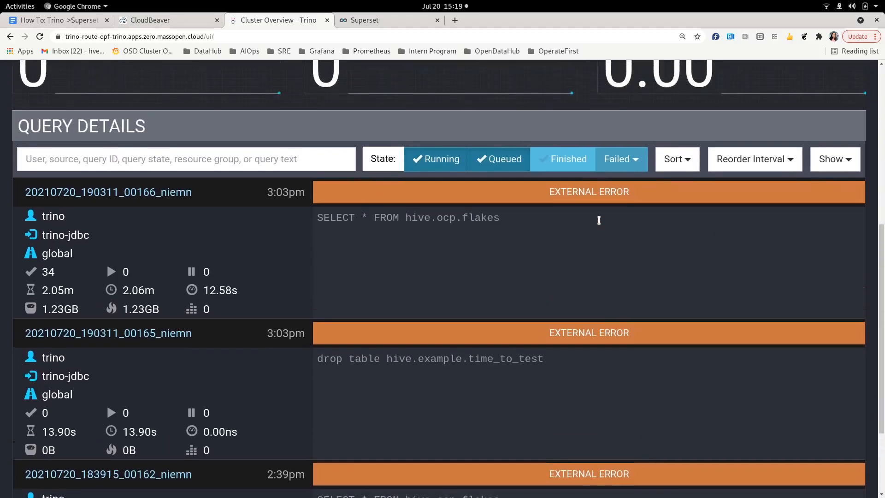
click(630, 167)
click(630, 169)
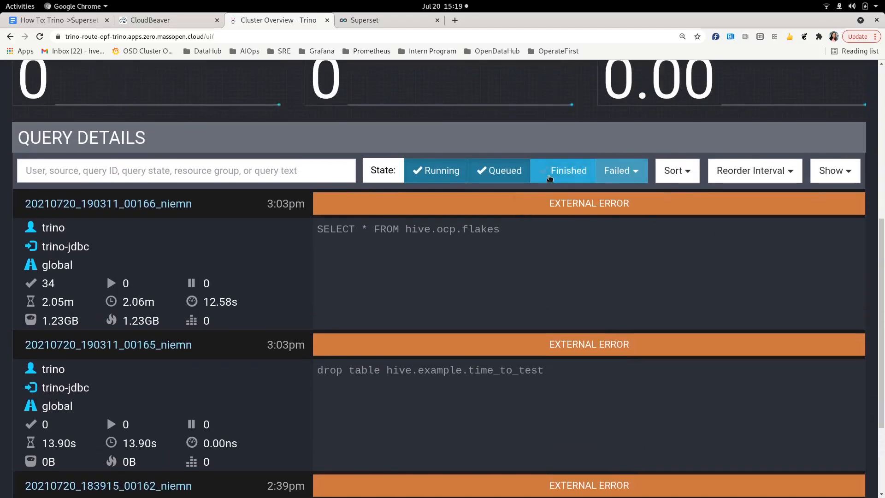
click(549, 178)
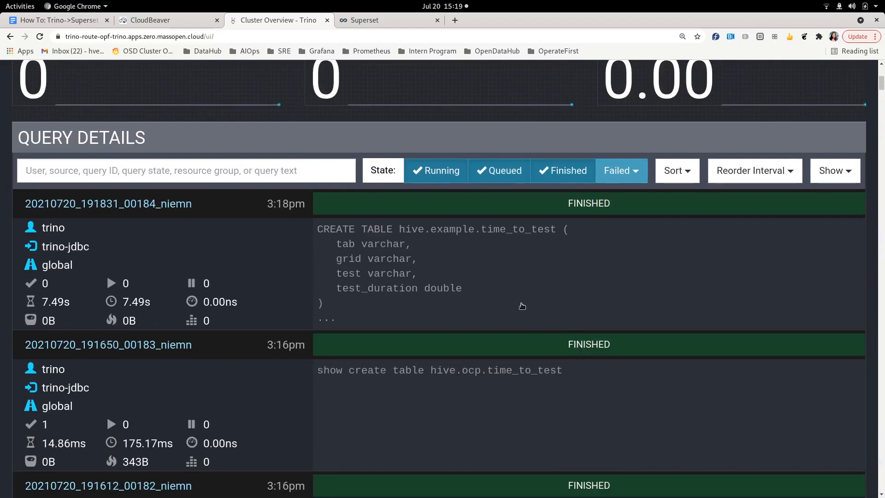
scroll(532, 325, up, 2)
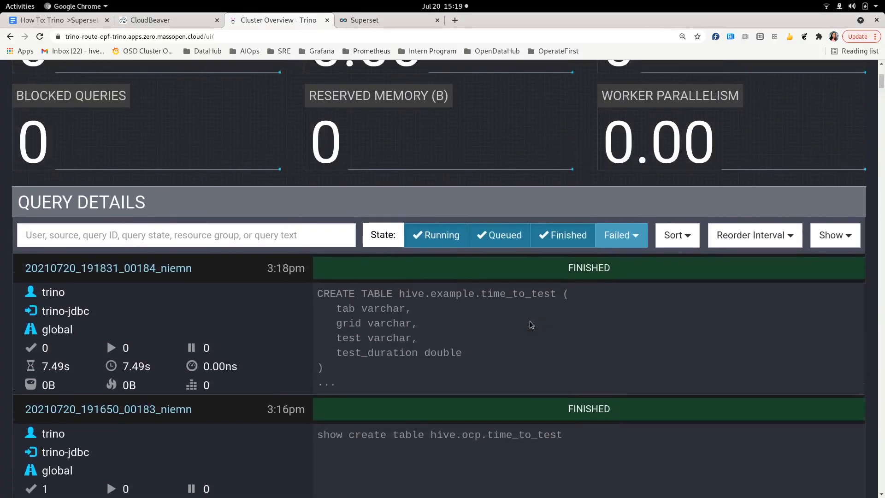
scroll(533, 323, down, 2)
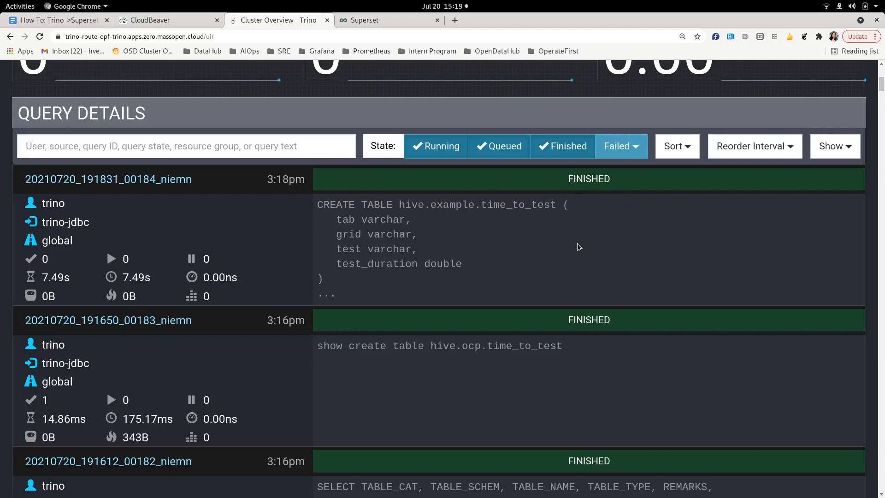
scroll(529, 267, down, 6)
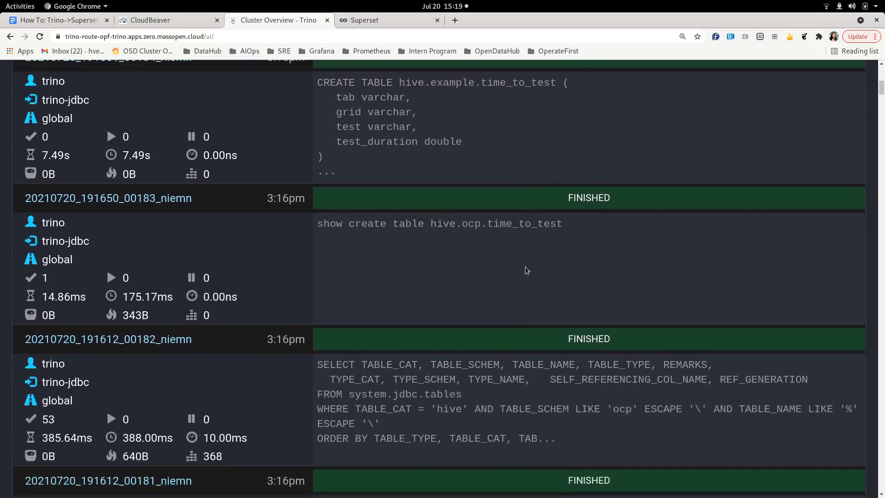
scroll(527, 270, down, 1)
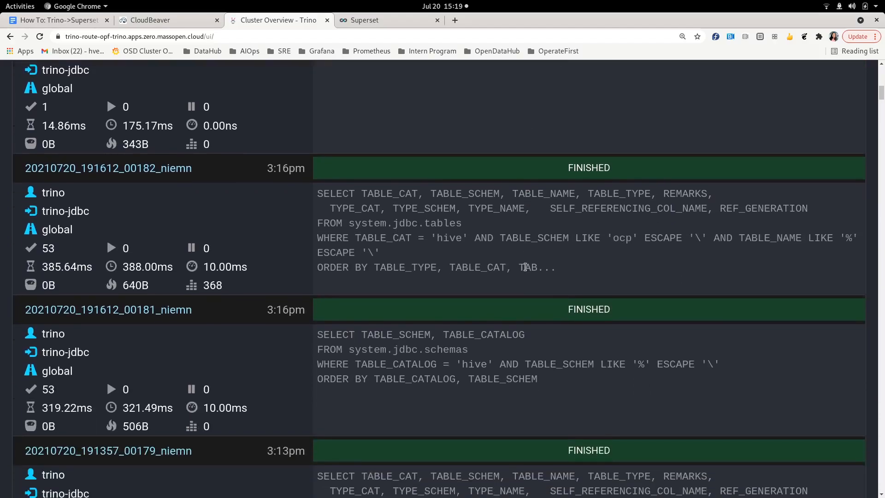
scroll(526, 267, up, 8)
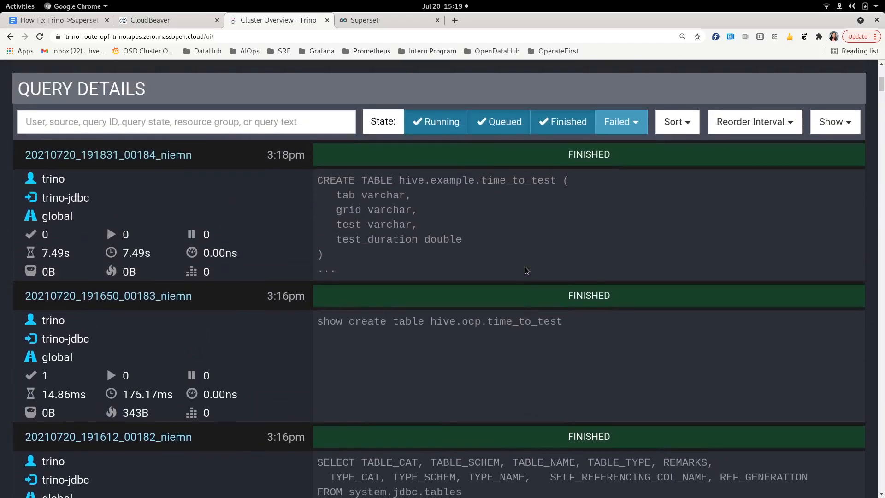
scroll(479, 319, up, 1)
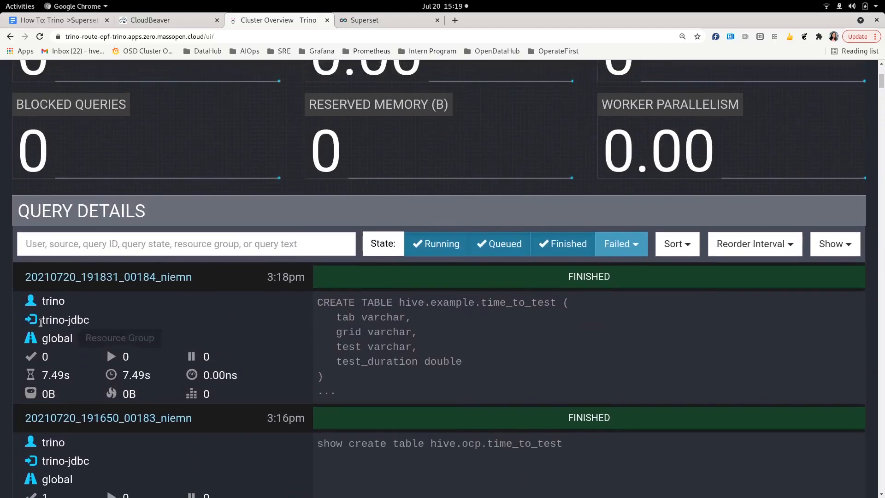
- Inspect the CREATE TABLE query's overview and Query section, then go back to CloudBeaver
click(95, 279)
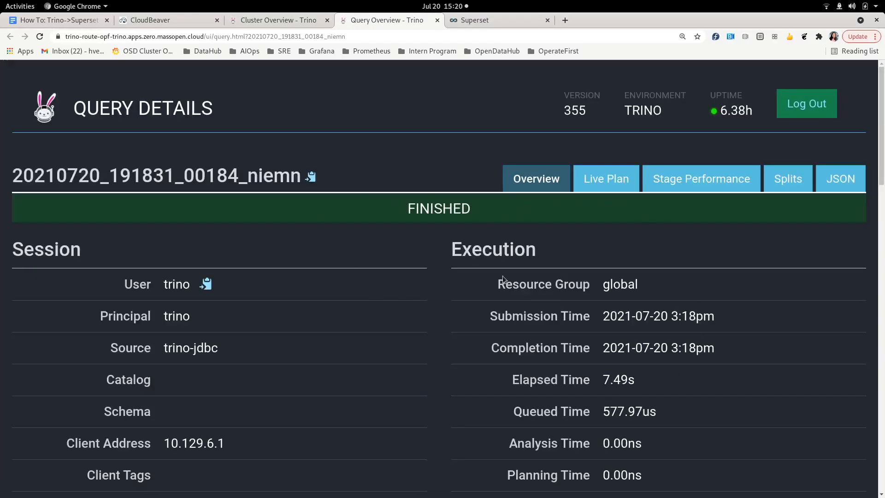
scroll(365, 357, down, 3)
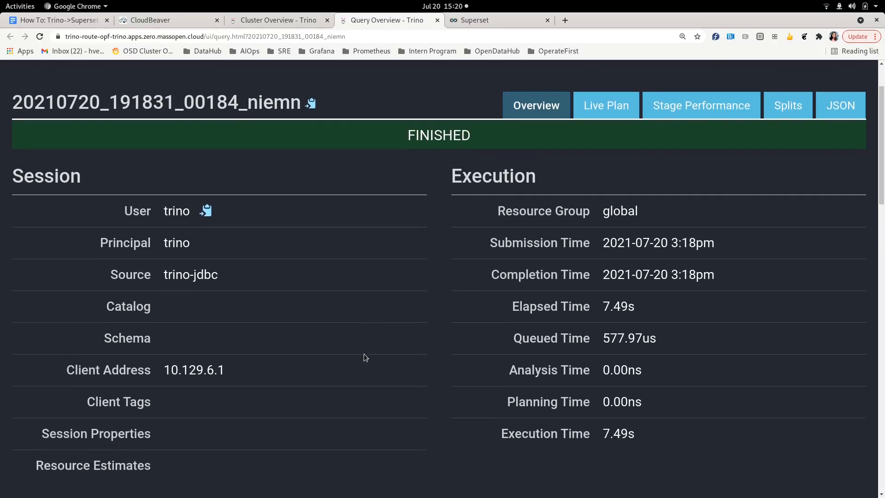
scroll(364, 354, down, 5)
scroll(364, 354, down, 1)
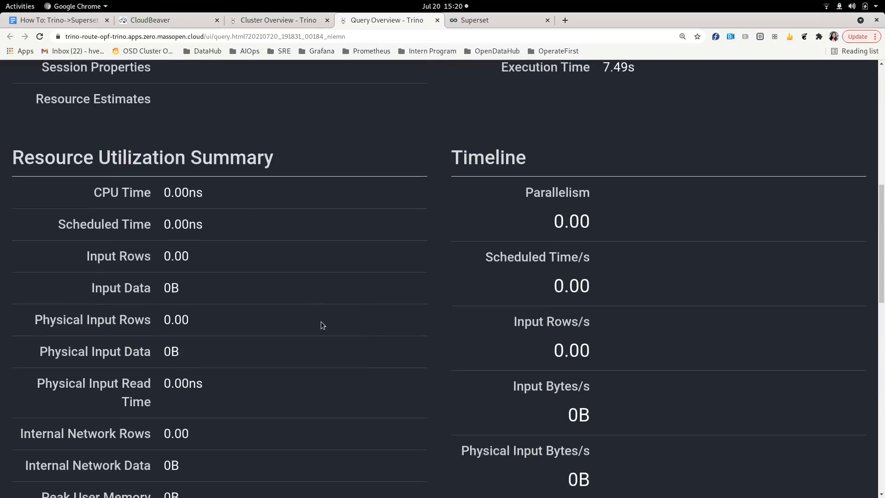
scroll(322, 322, down, 5)
scroll(320, 322, down, 7)
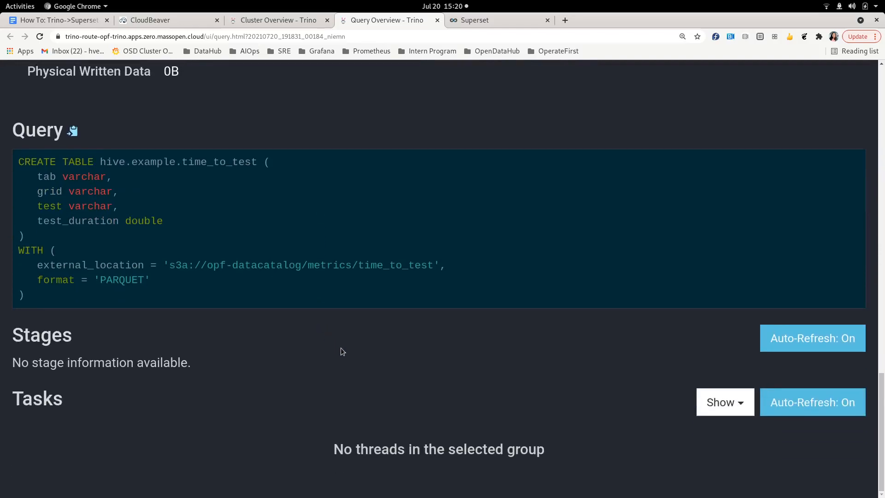
scroll(343, 349, up, 9)
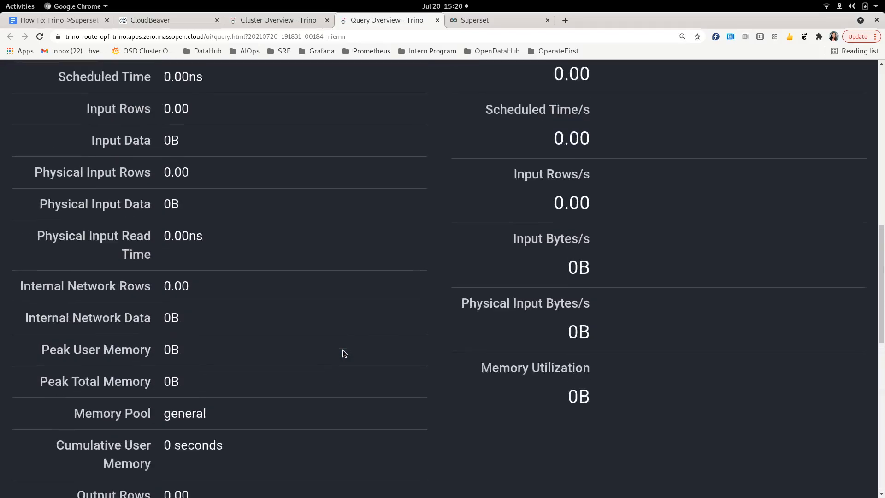
scroll(342, 352, up, 11)
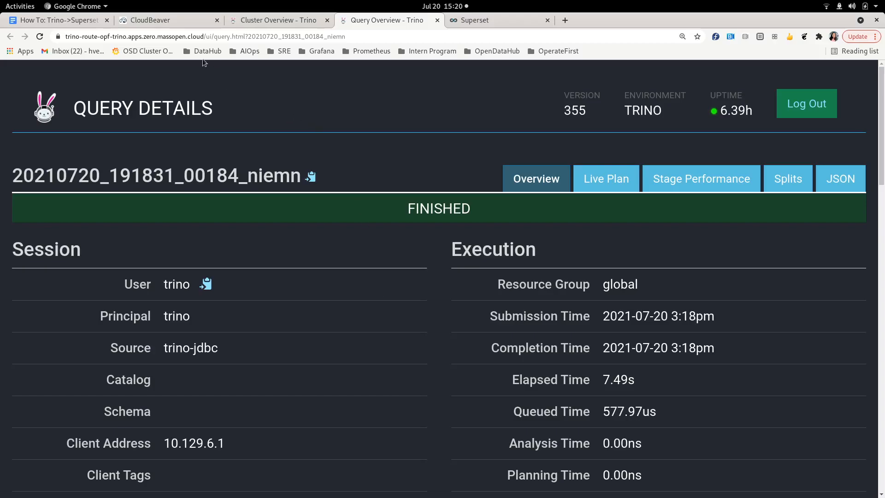
click(173, 21)
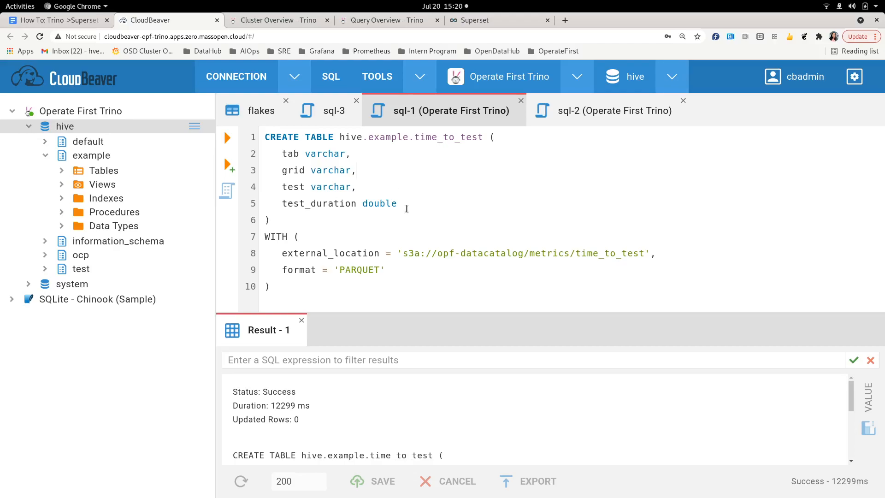
- In sql-2, run 'select * from hive.example.time_to_test limit 10' and check the returned rows
click(587, 111)
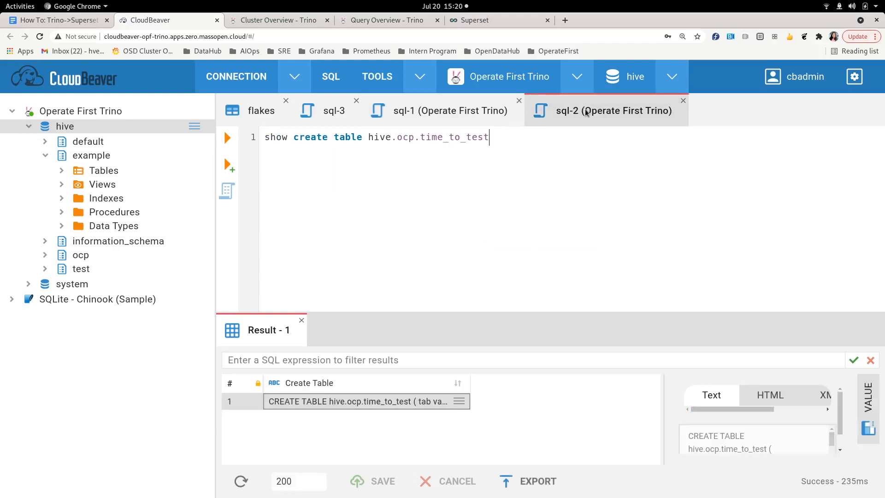
drag(358, 152, 264, 141)
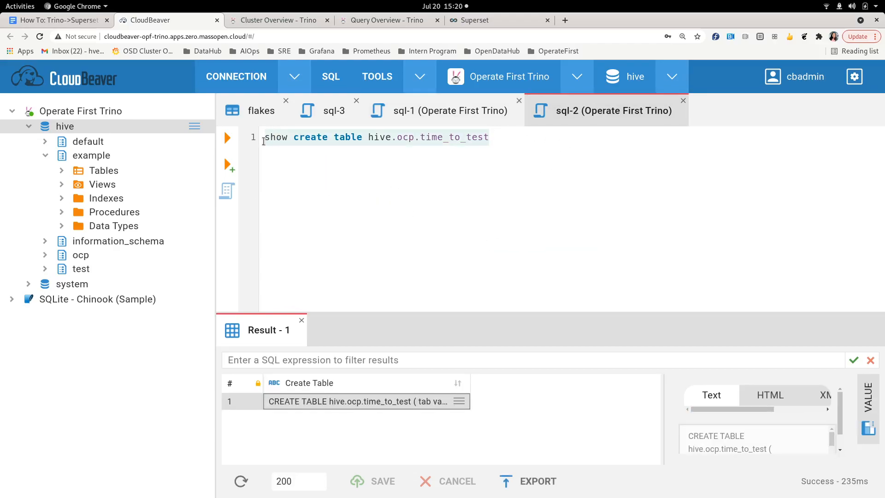
text(selec)
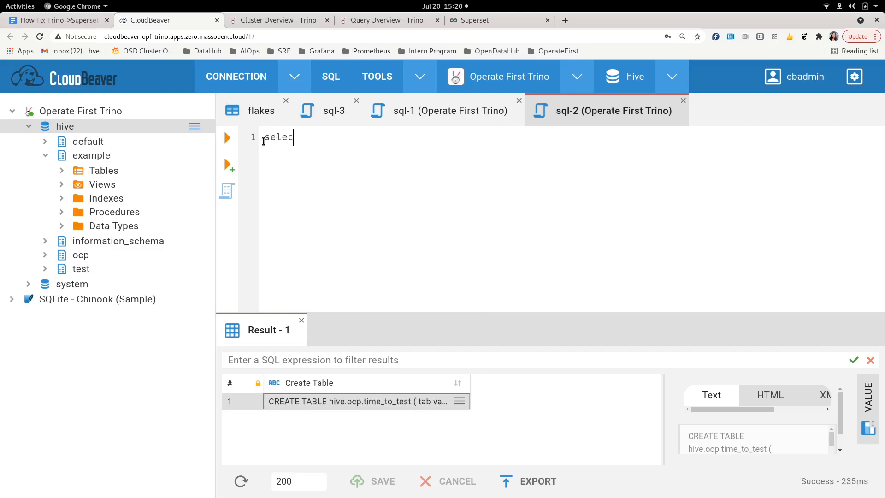
text(t * from hive.example.time_to_test limit 10)
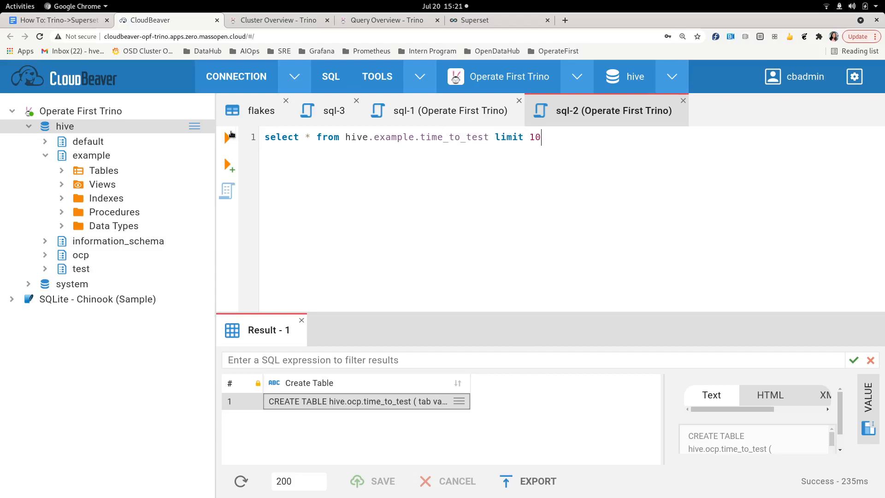
click(230, 136)
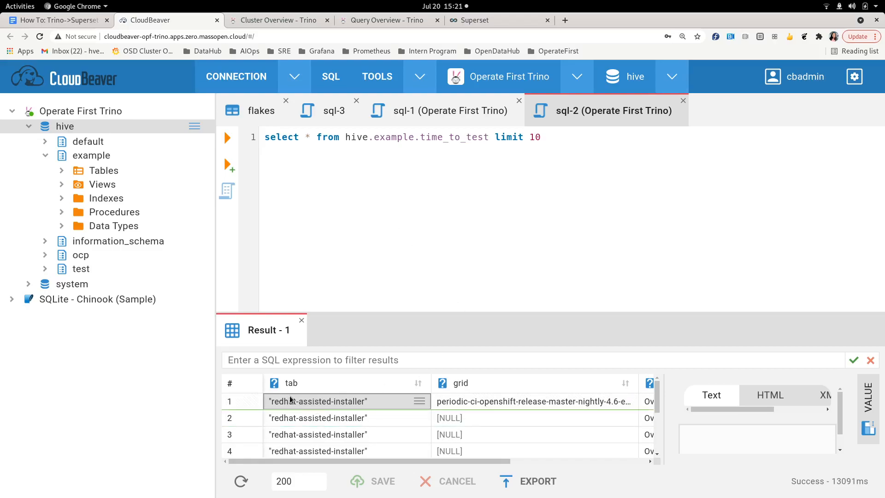
mouse_move(362, 460)
mouse_down()
mouse_move(481, 461)
mouse_move(370, 452)
mouse_up()
scroll(390, 418, down, 2)
scroll(389, 419, up, 2)
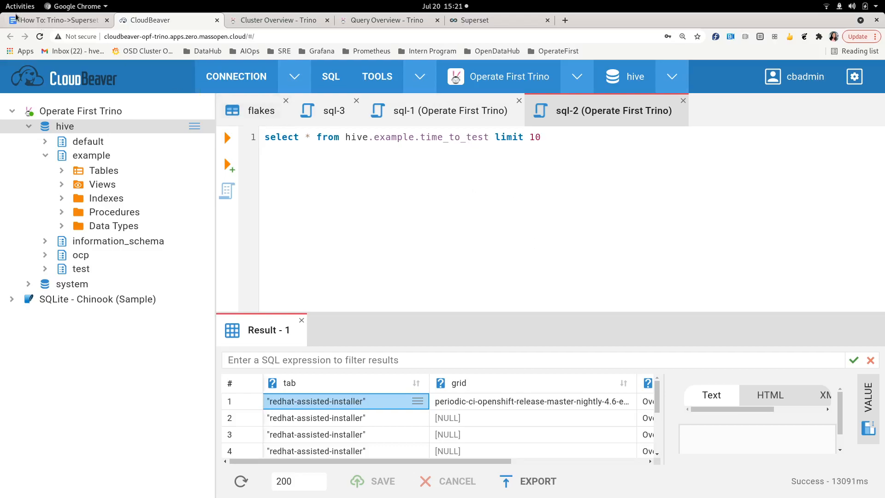
- Return to the how-to guide in Google Docs at its Trino to Superset section
click(56, 20)
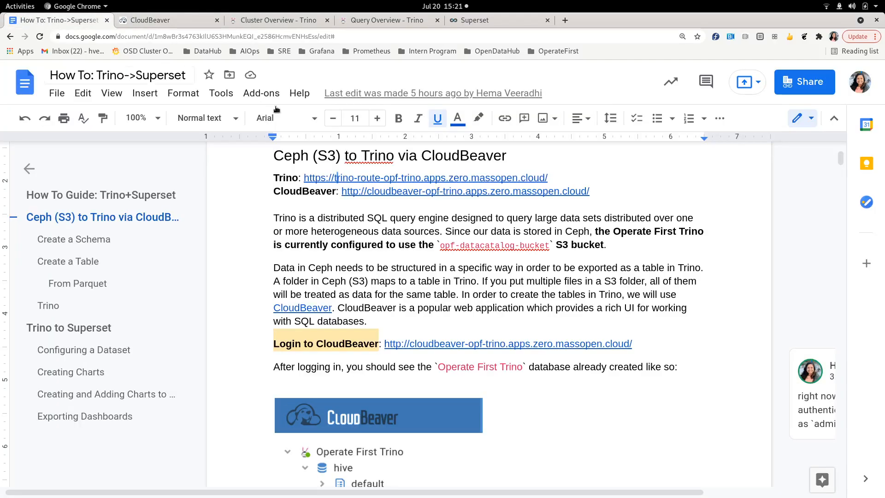
click(74, 328)
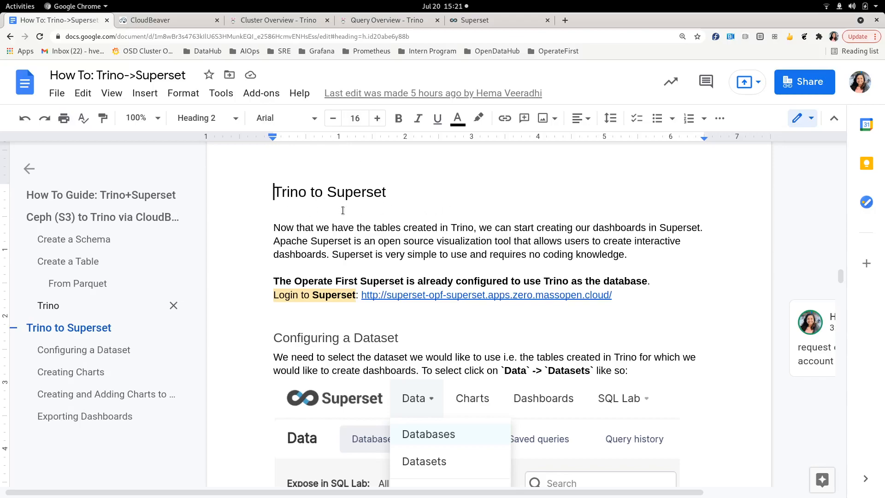
scroll(343, 211, down, 3)
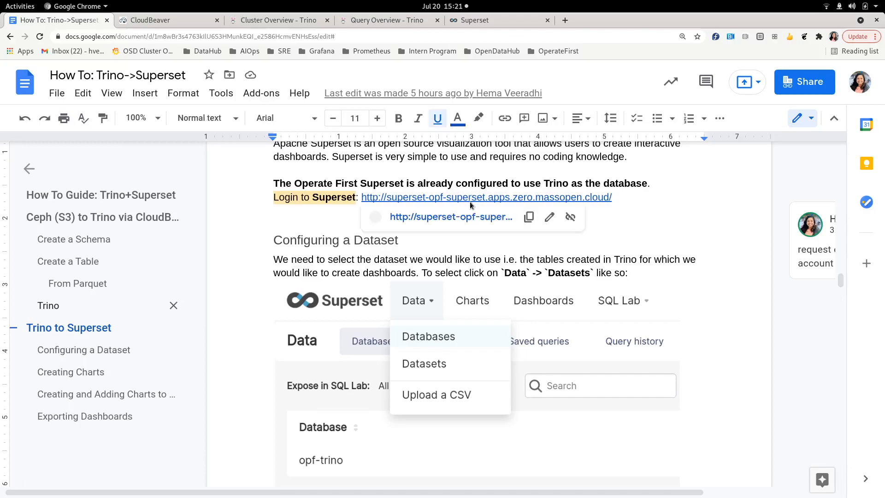
- Log into Superset from the guide's link with the username and password, dismissing Chrome's warning
click(488, 21)
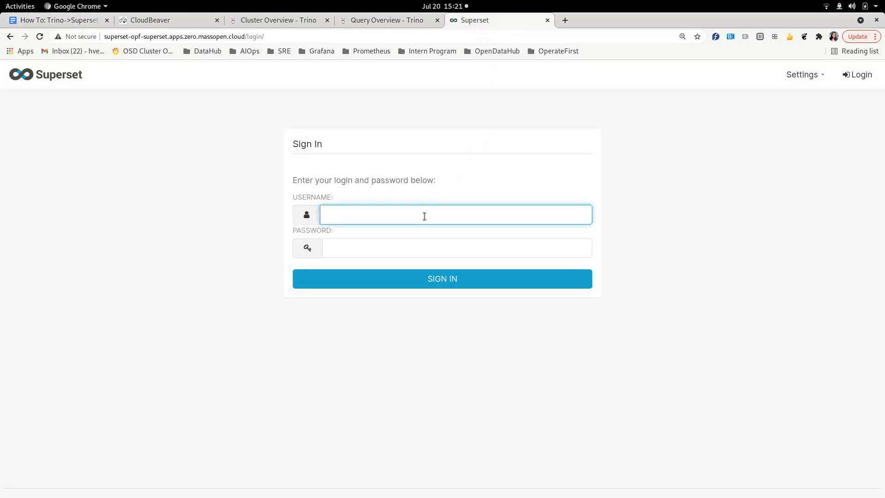
text(admin)
key(Tab)
text(admin)
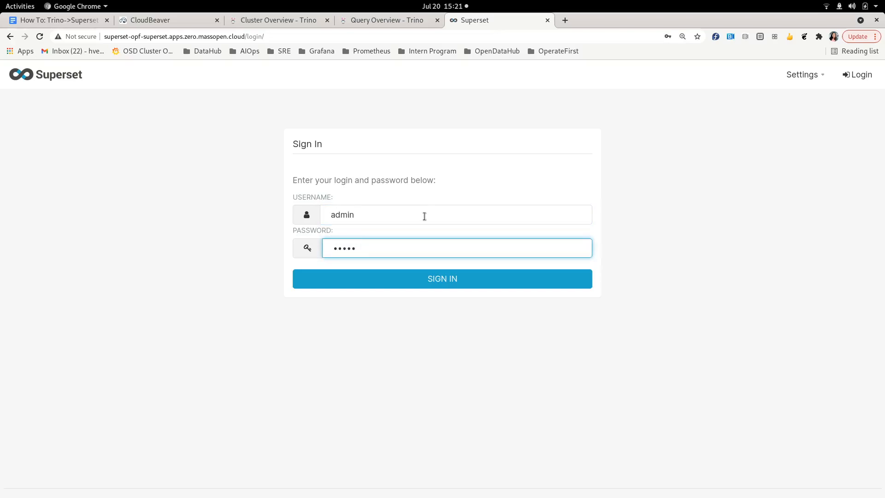
click(452, 285)
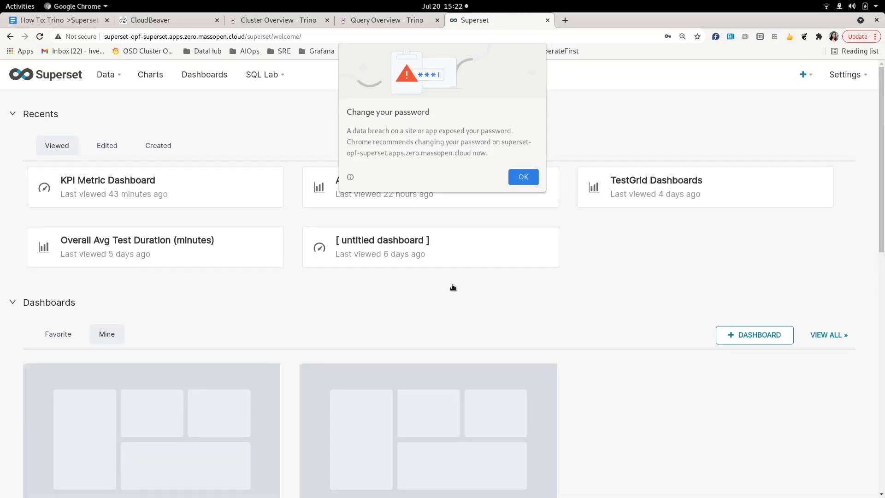
click(525, 178)
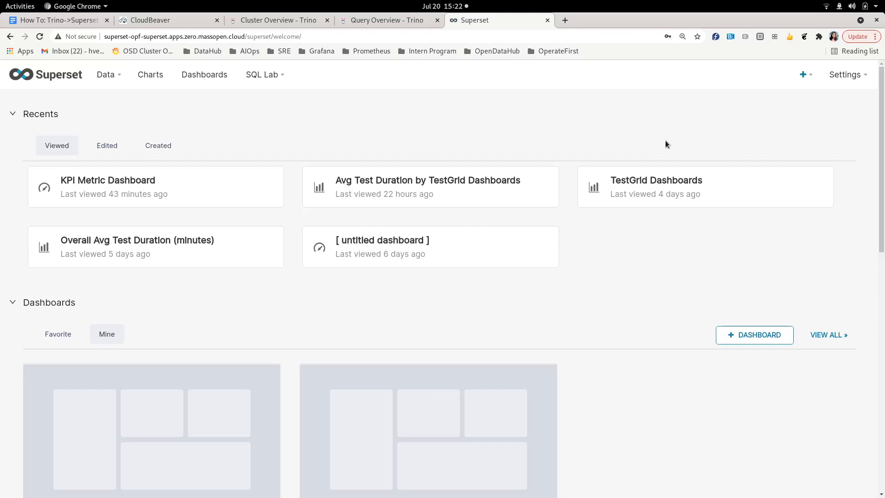
- Confirm opf-trino appears under Data > Databases, then open the Data > Datasets list
mouse_move(115, 76)
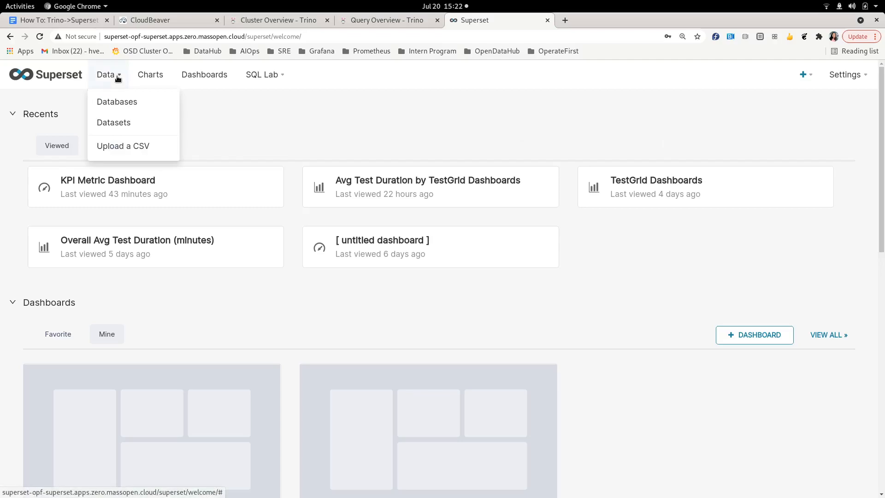
click(119, 101)
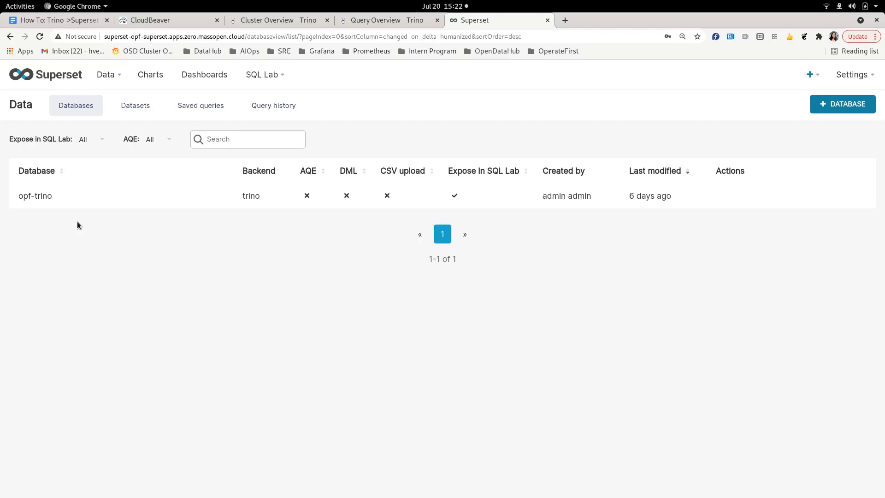
mouse_move(111, 77)
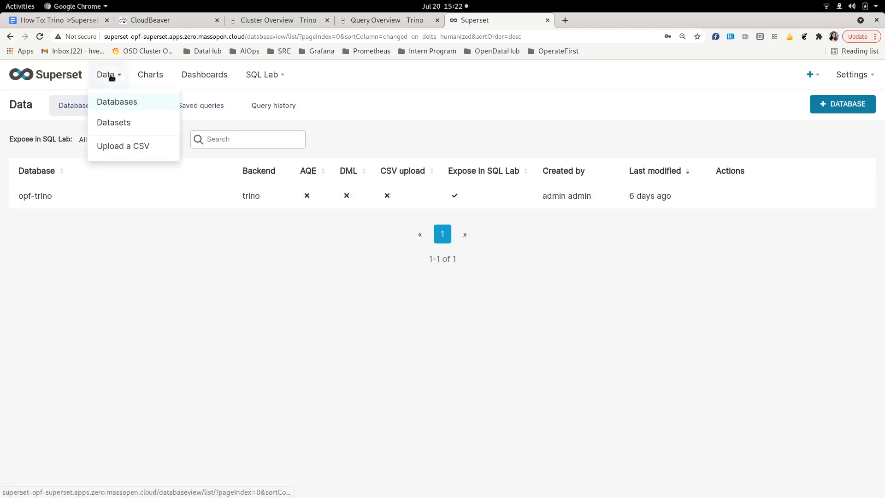
click(112, 123)
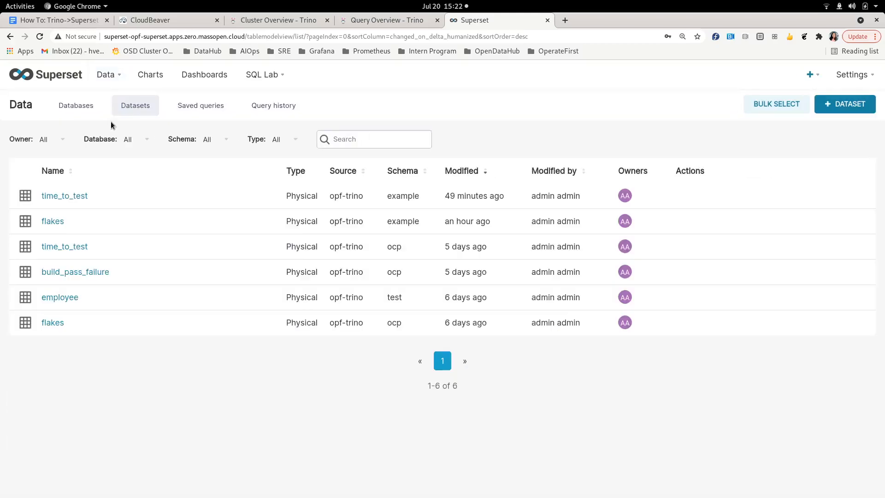
click(841, 110)
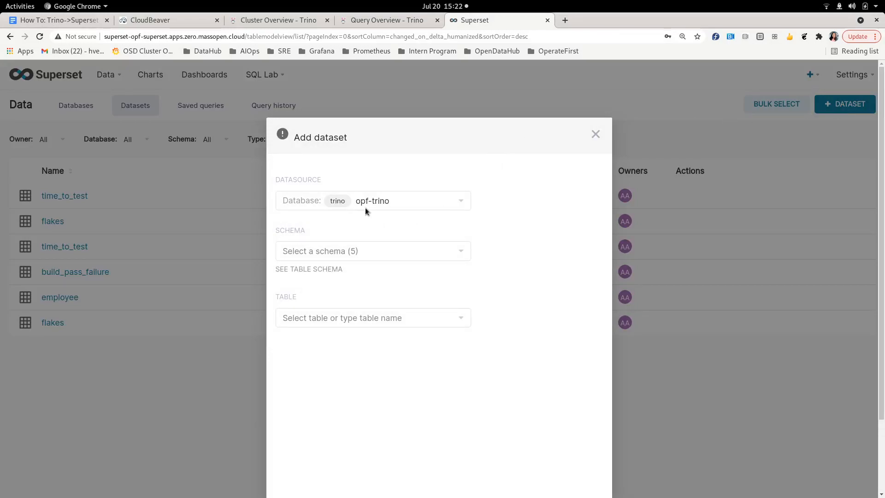
click(379, 200)
click(379, 200)
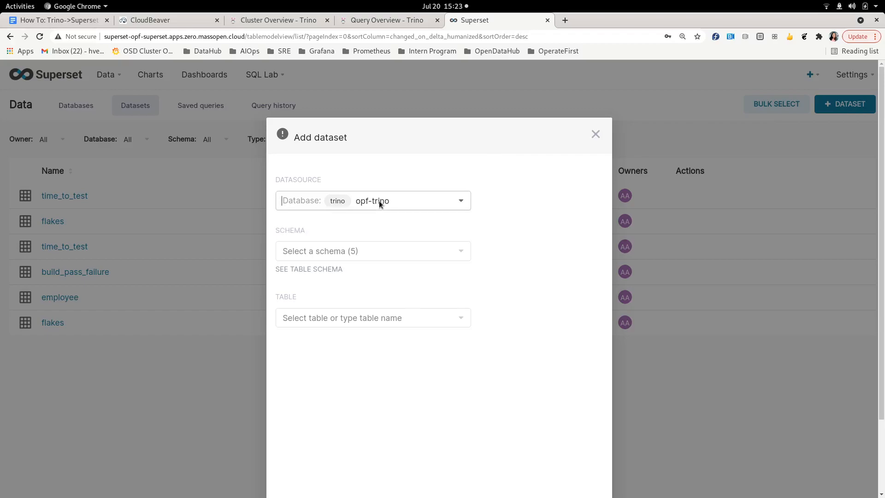
scroll(379, 200, down, 2)
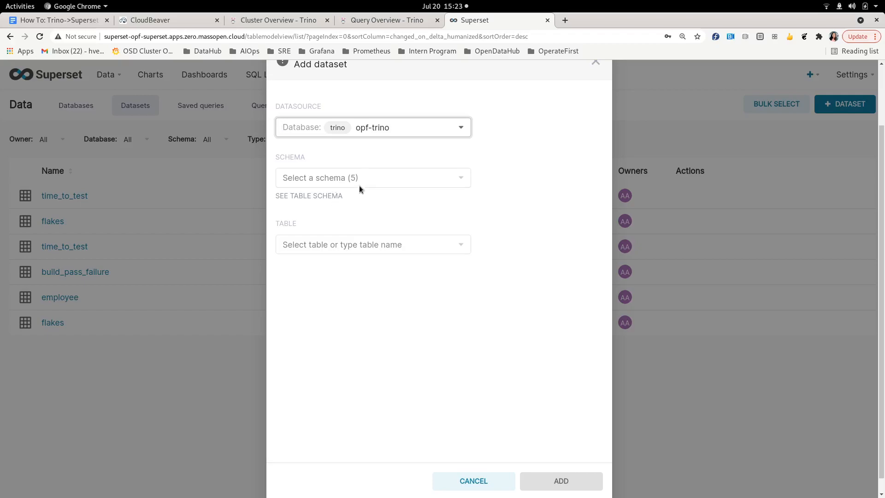
click(348, 178)
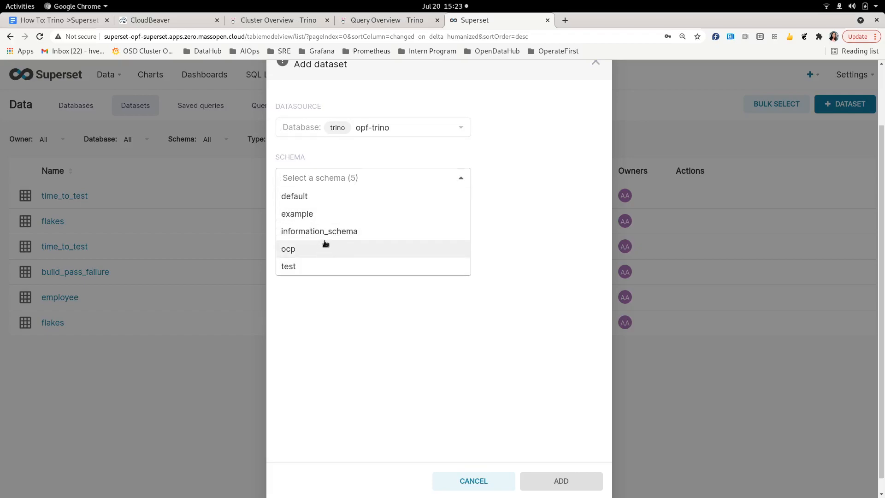
click(321, 213)
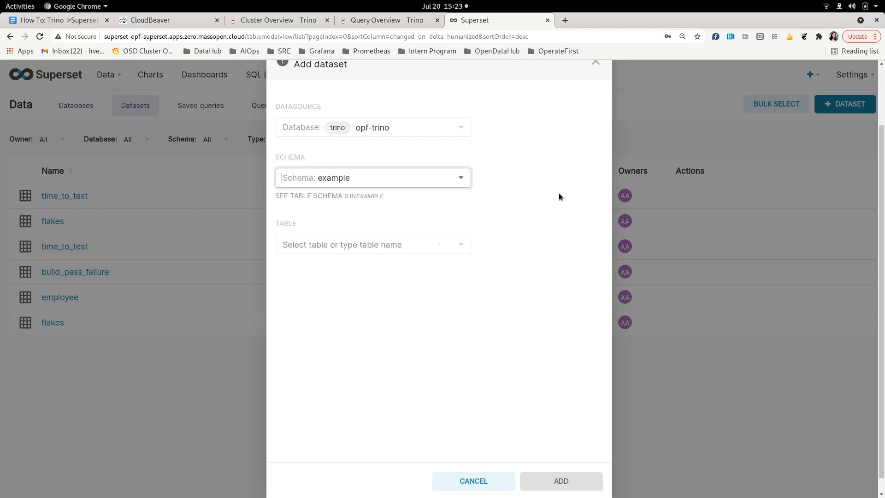
click(362, 252)
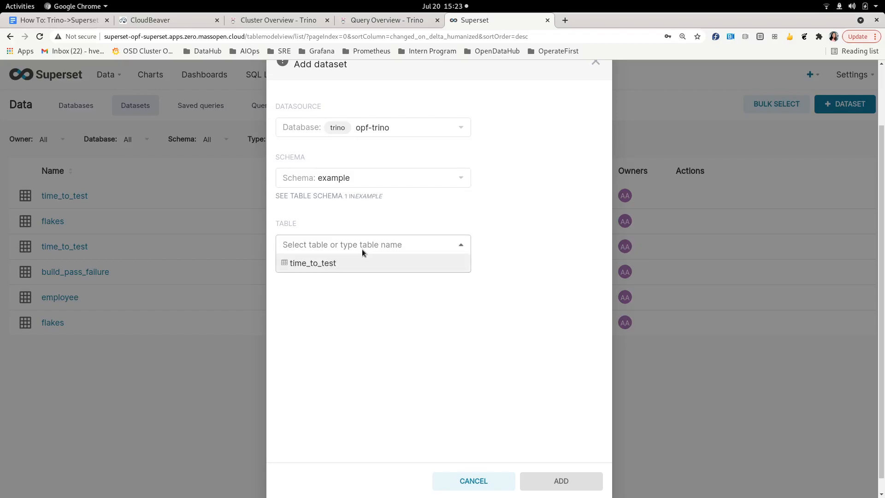
click(318, 265)
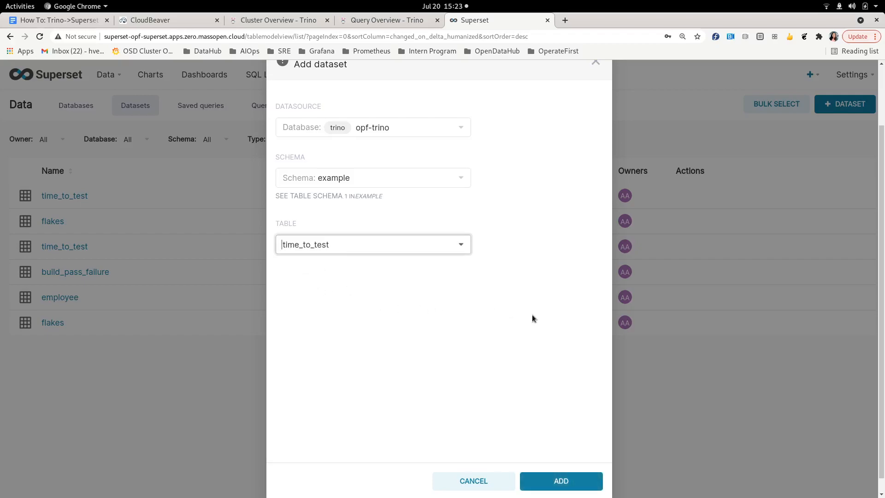
click(566, 483)
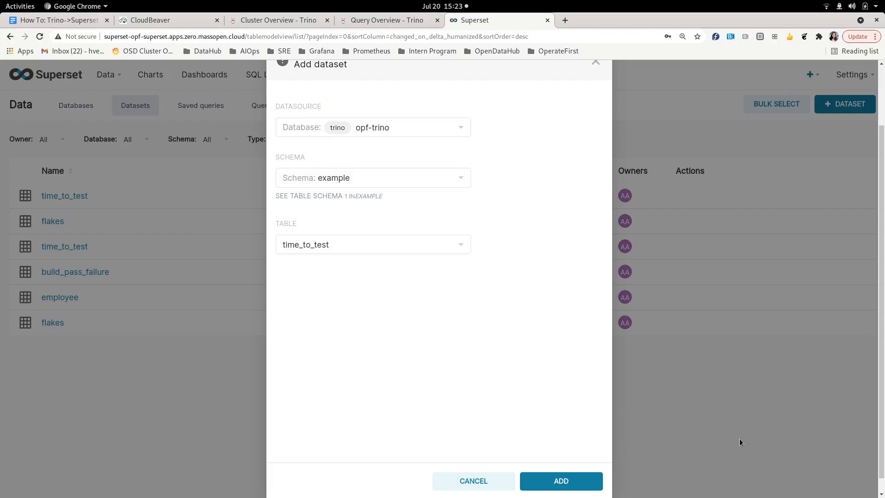
click(492, 480)
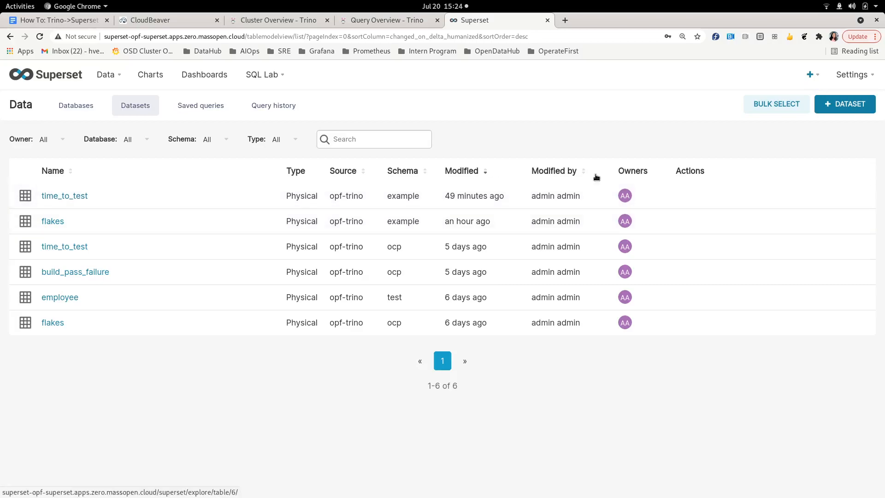
- Delete the unused time_to_test dataset, confirming with DELETE
click(680, 195)
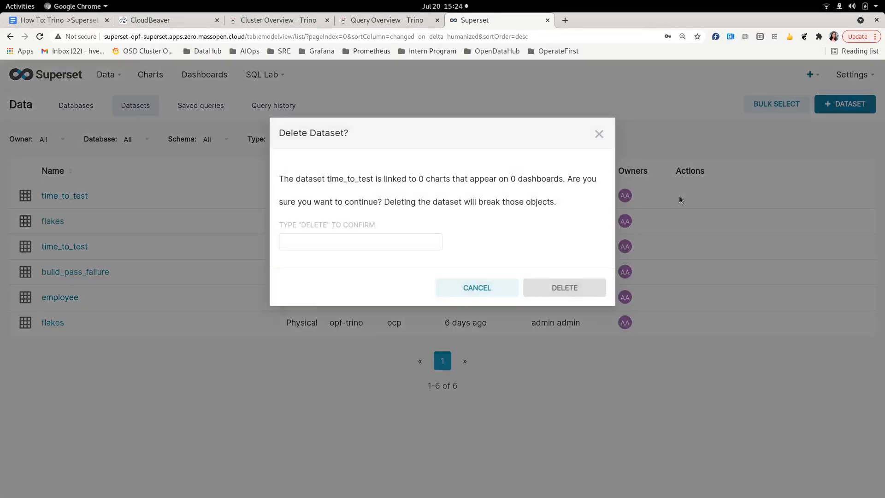
click(357, 247)
text(DELETE)
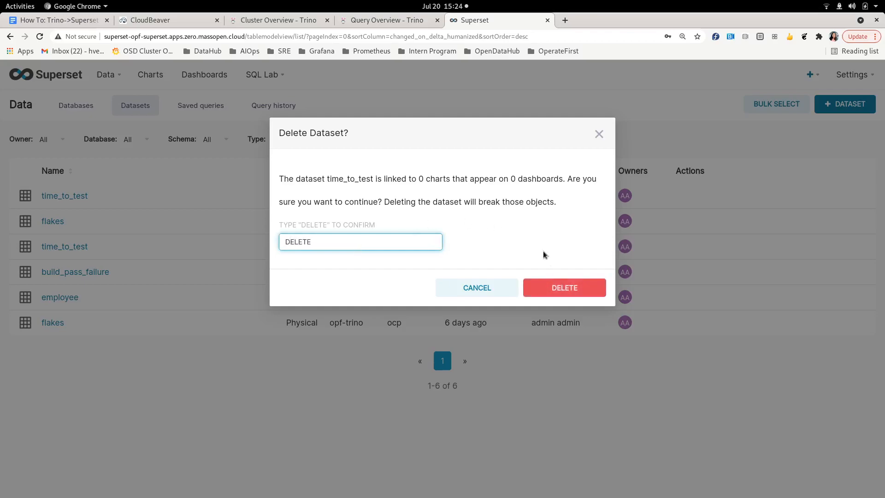
click(577, 291)
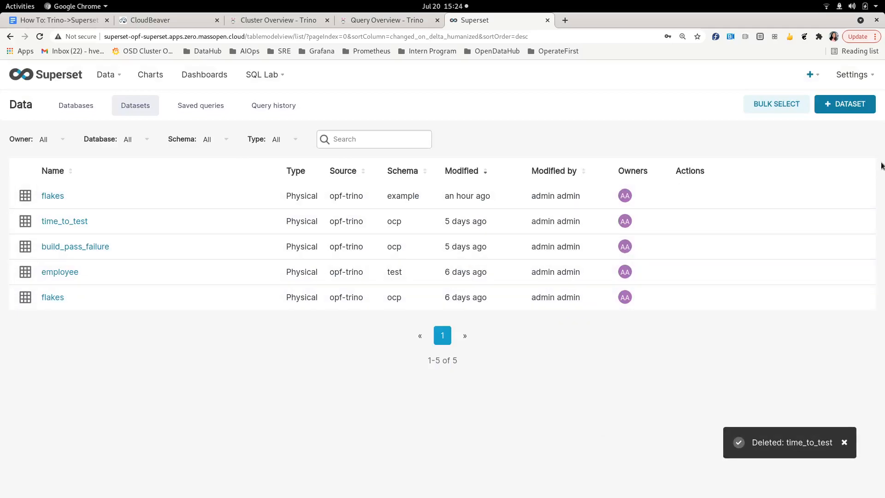
- Add the time_to_test table from the opf-trino example schema as a new dataset
click(861, 109)
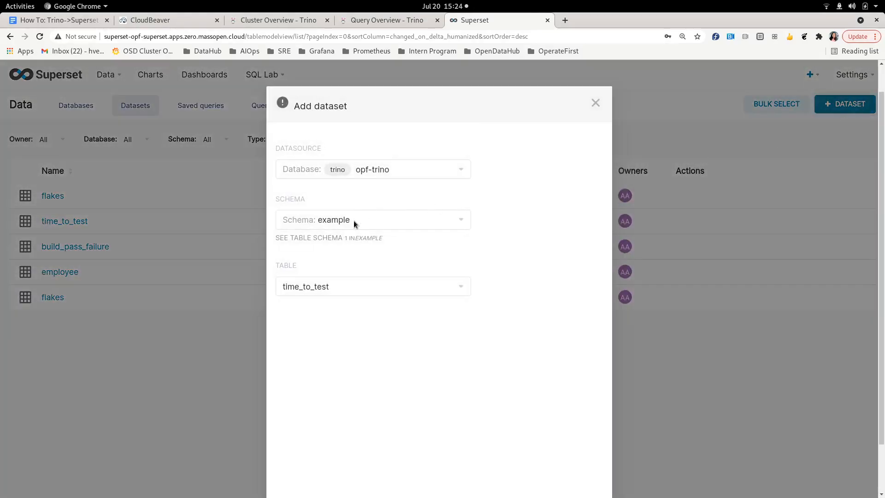
click(362, 216)
click(341, 253)
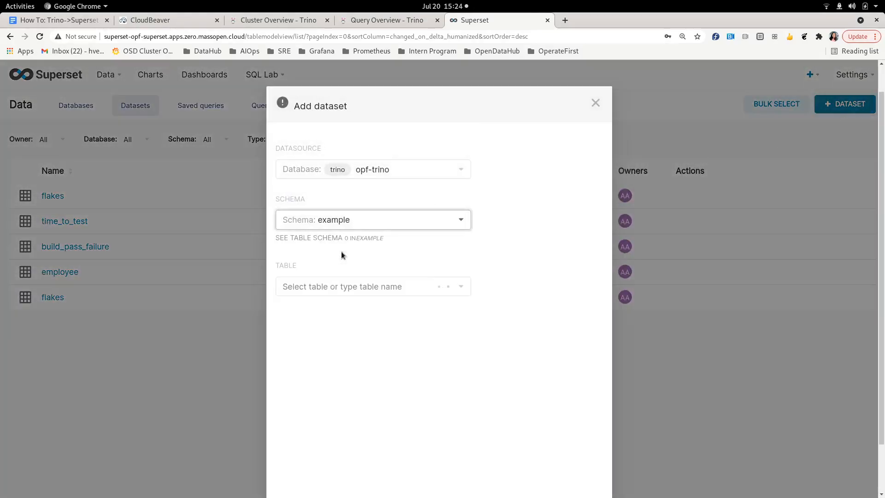
click(339, 285)
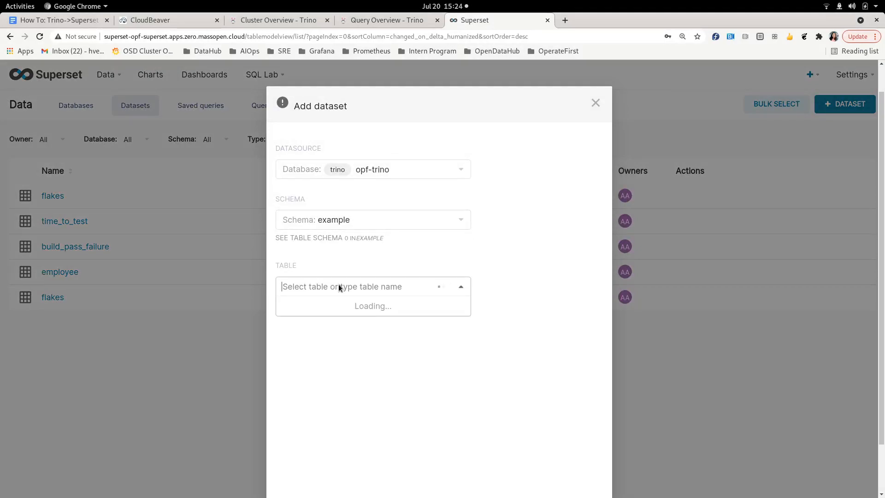
scroll(338, 286, down, 1)
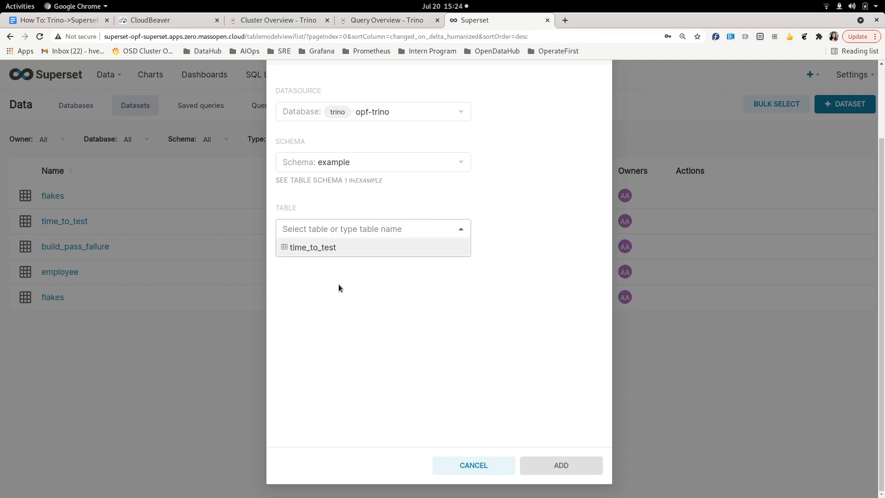
click(355, 251)
click(565, 465)
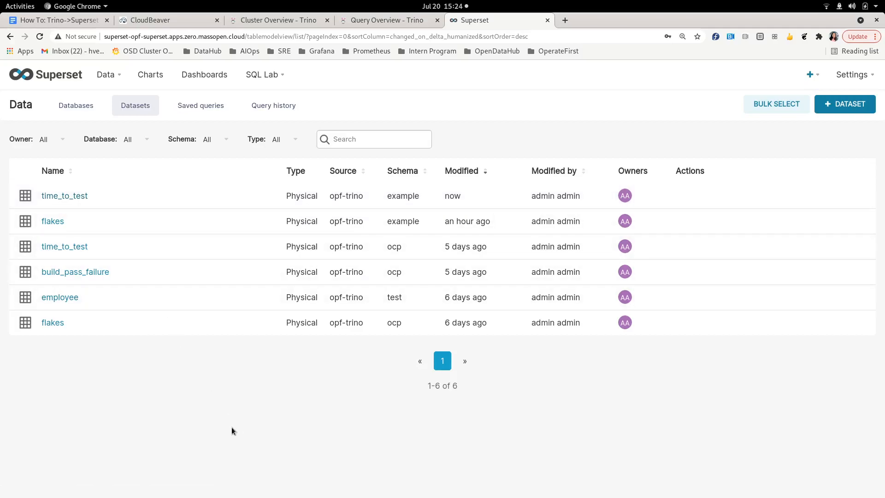
- From Charts, start a new chart on example.time_to_test and pick the Bar Chart type
click(157, 77)
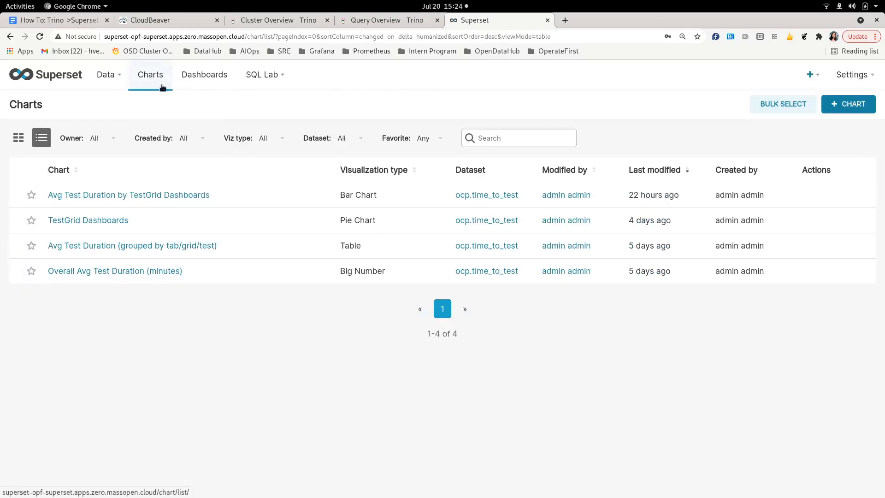
click(855, 107)
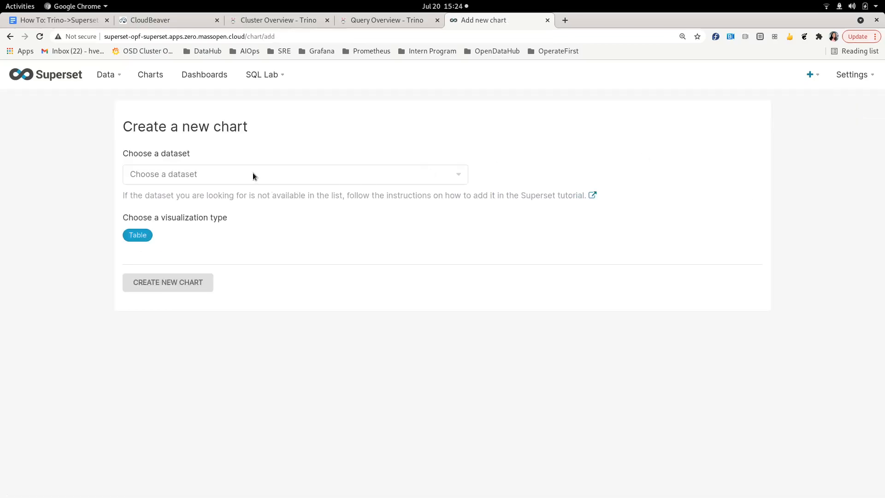
click(253, 174)
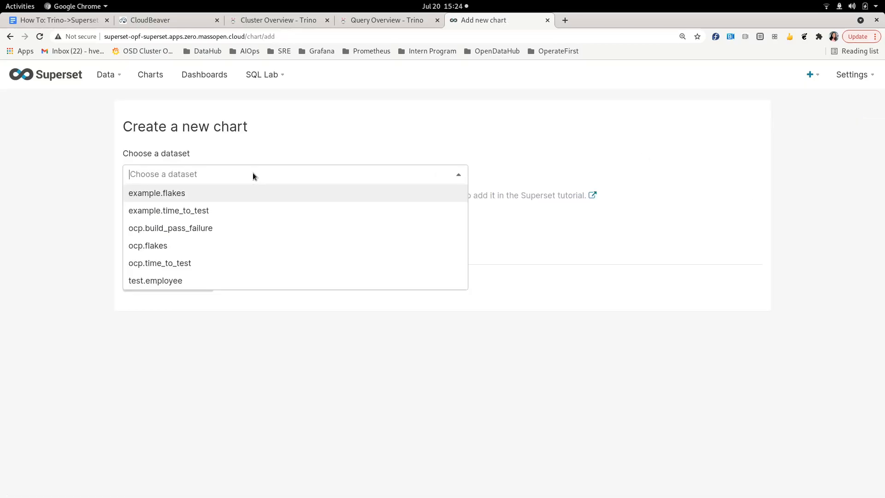
click(186, 211)
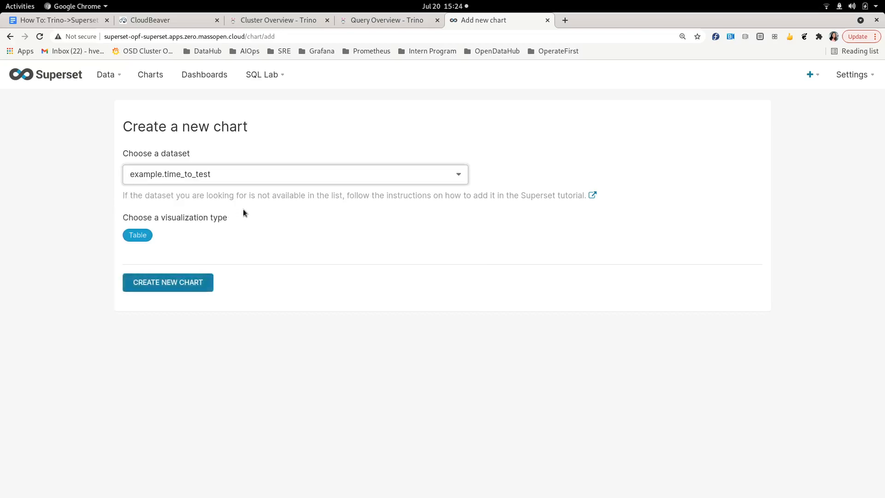
click(138, 235)
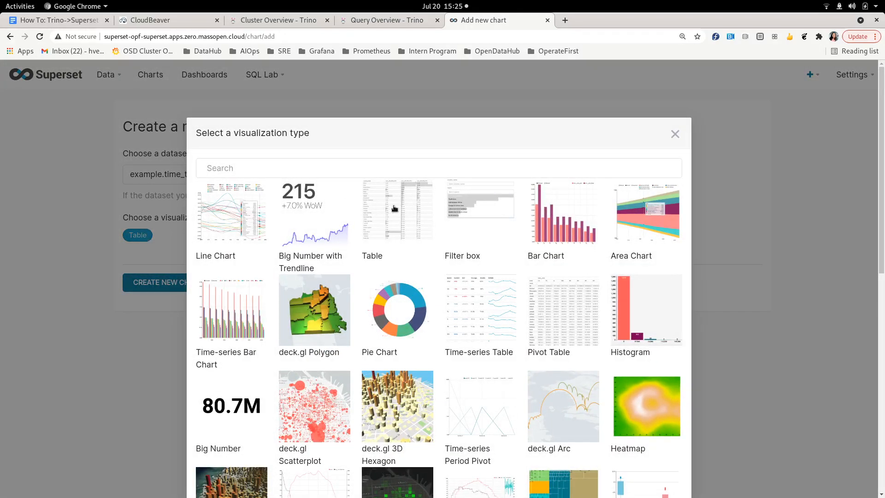
scroll(397, 207, down, 1)
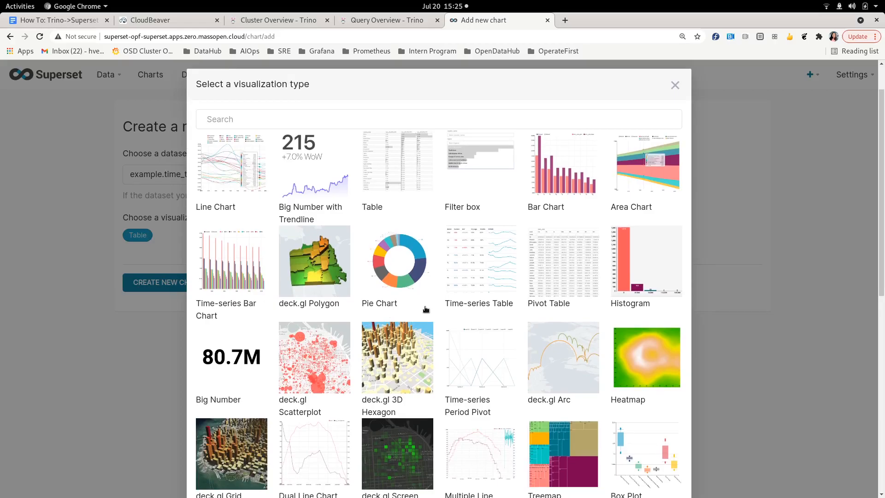
double_click(563, 171)
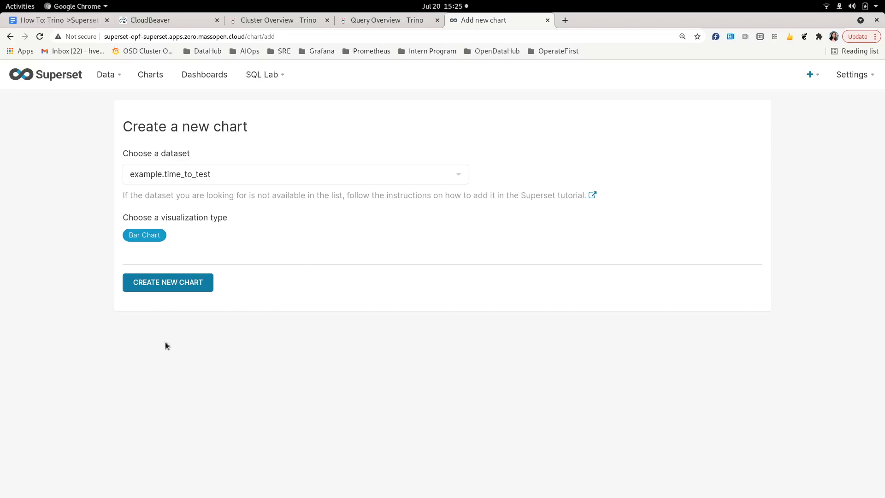
- Create the untitled bar chart and remove its default COUNT(*) metric in Query
click(172, 282)
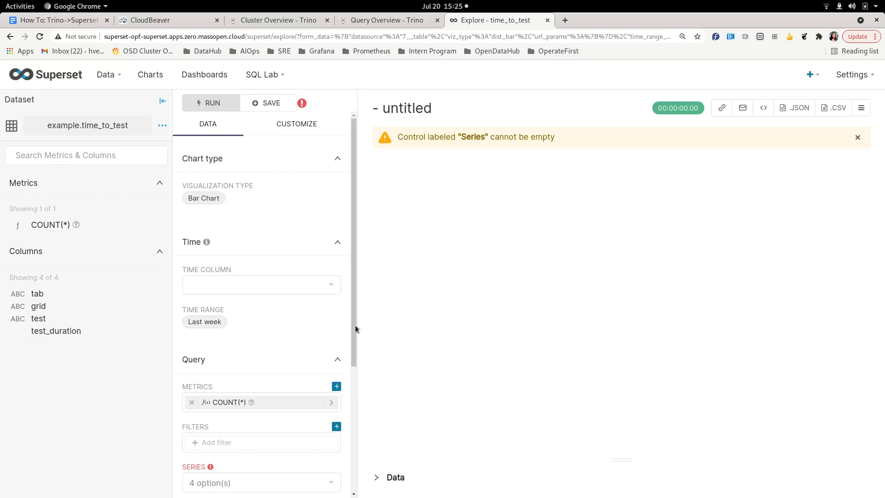
scroll(303, 311, down, 2)
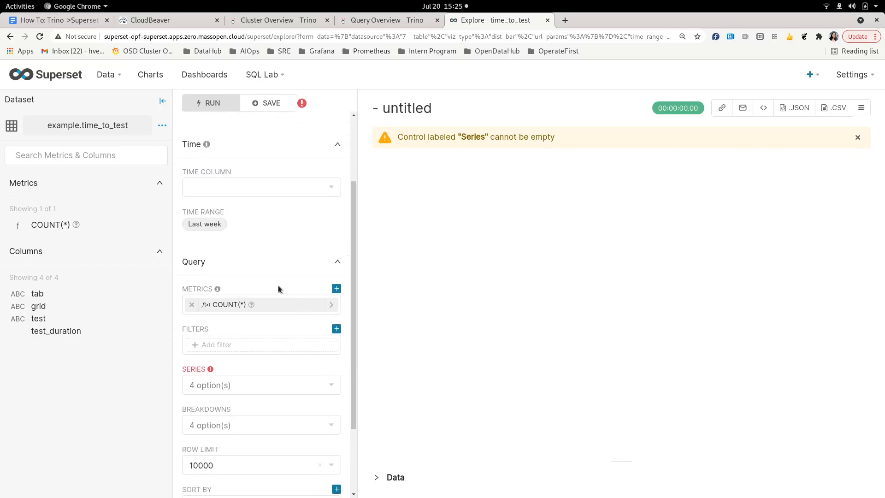
scroll(272, 258, down, 2)
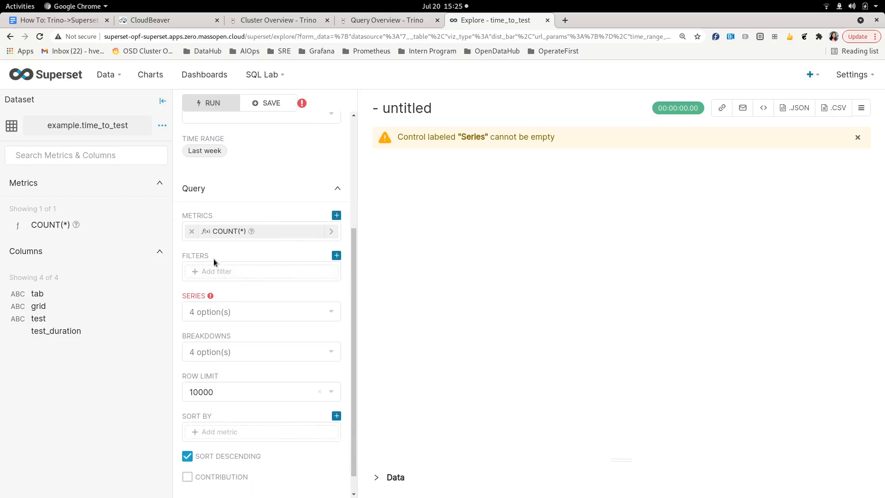
click(191, 231)
- Add a Simple metric averaging test_duration, AVG(test_duration), to the bar chart
click(220, 232)
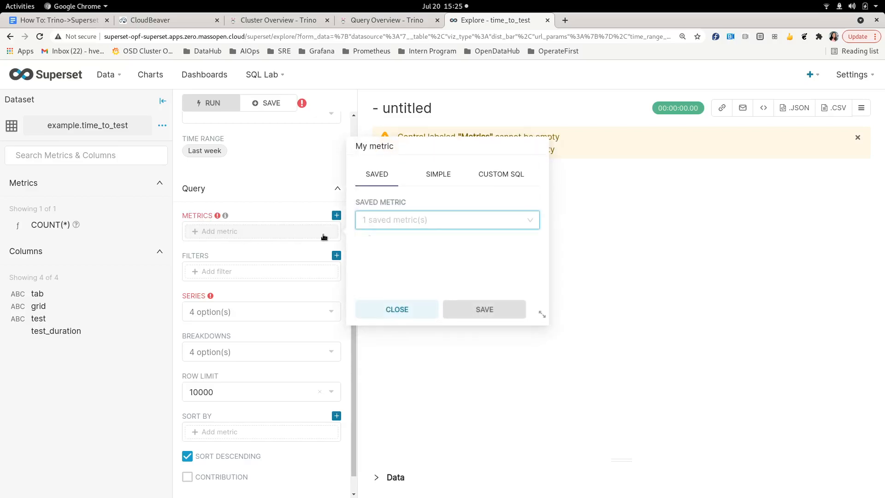
click(492, 186)
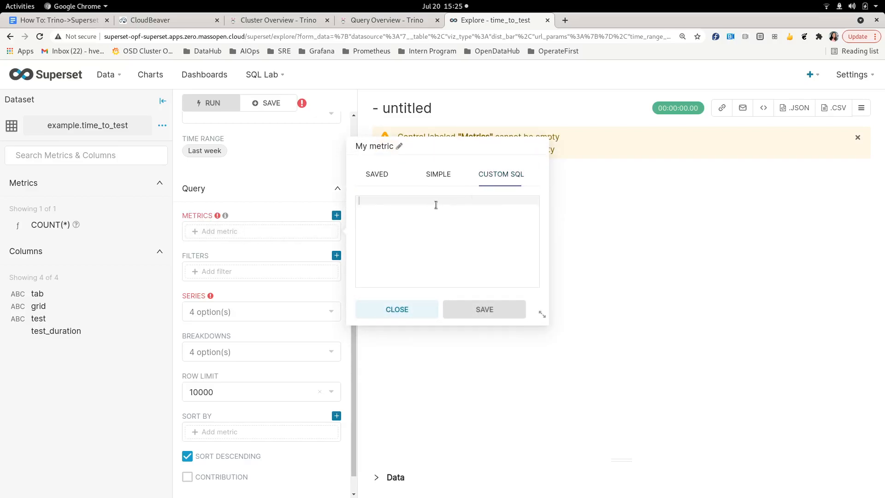
click(437, 177)
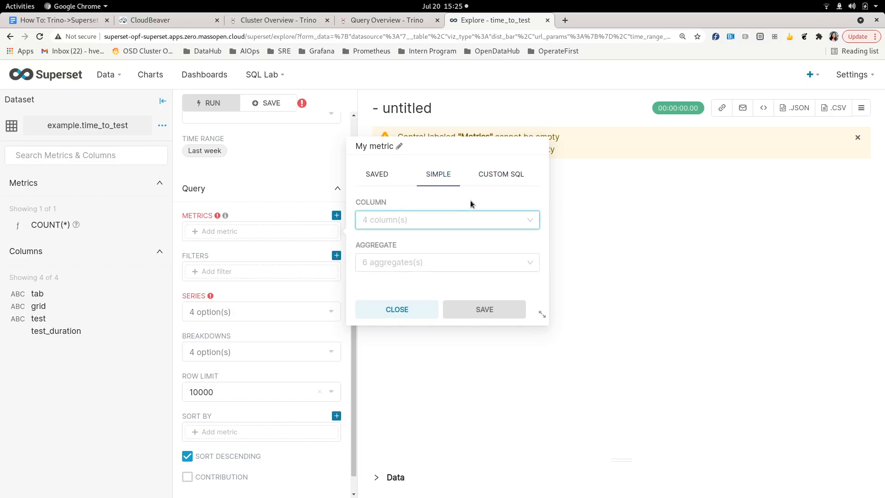
click(394, 258)
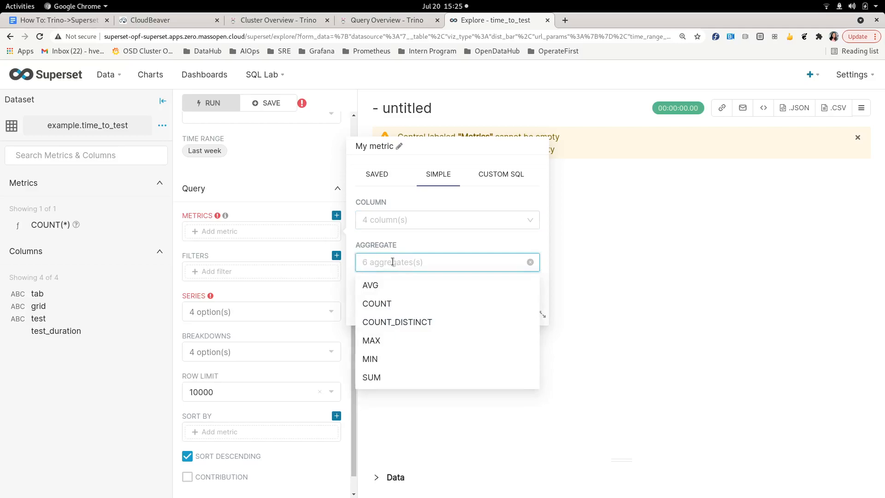
click(394, 286)
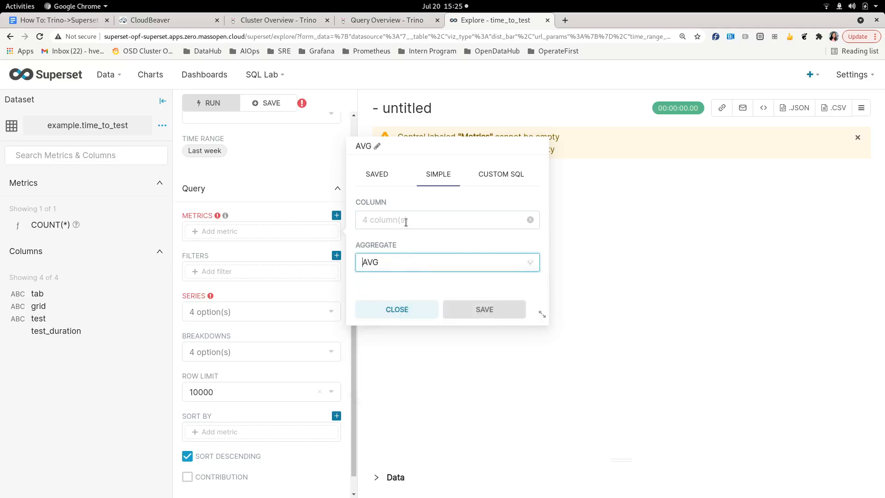
click(406, 219)
click(416, 299)
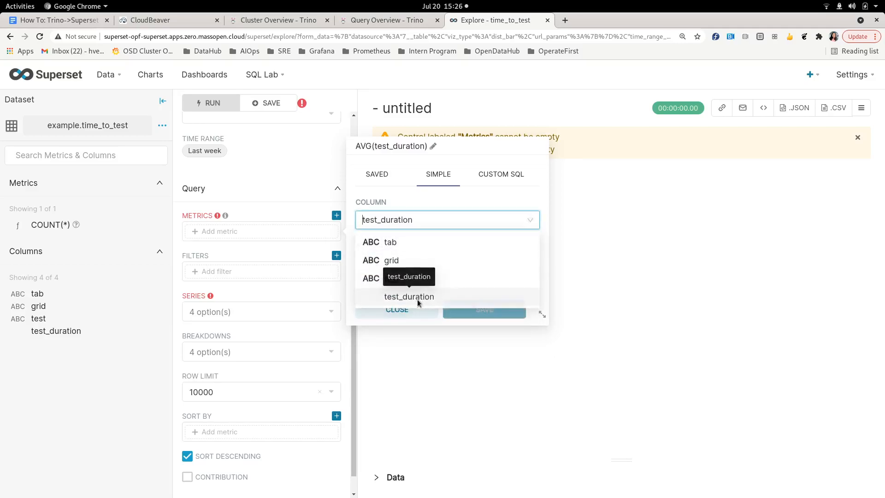
click(494, 310)
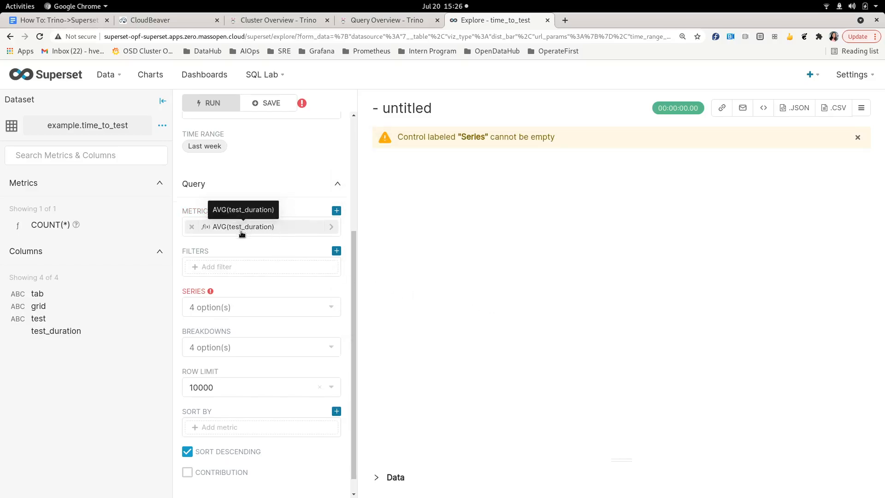
- Set the chart's Series to the tab column
scroll(272, 231, down, 1)
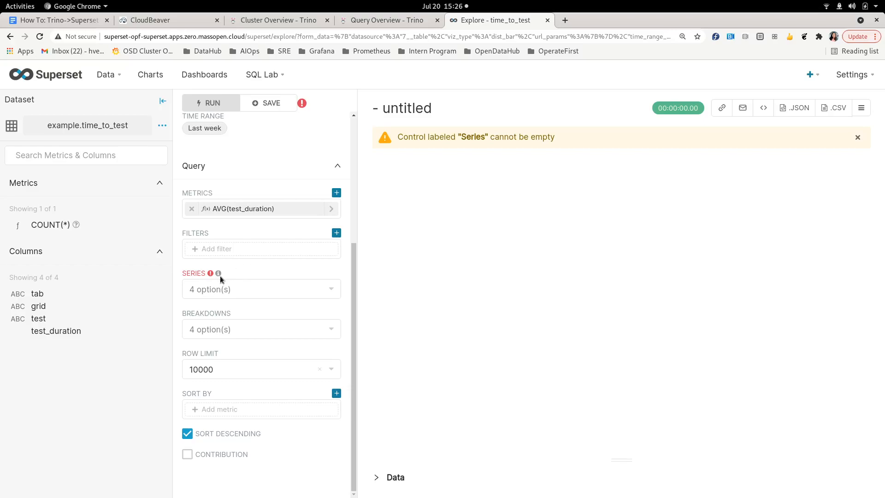
mouse_move(210, 274)
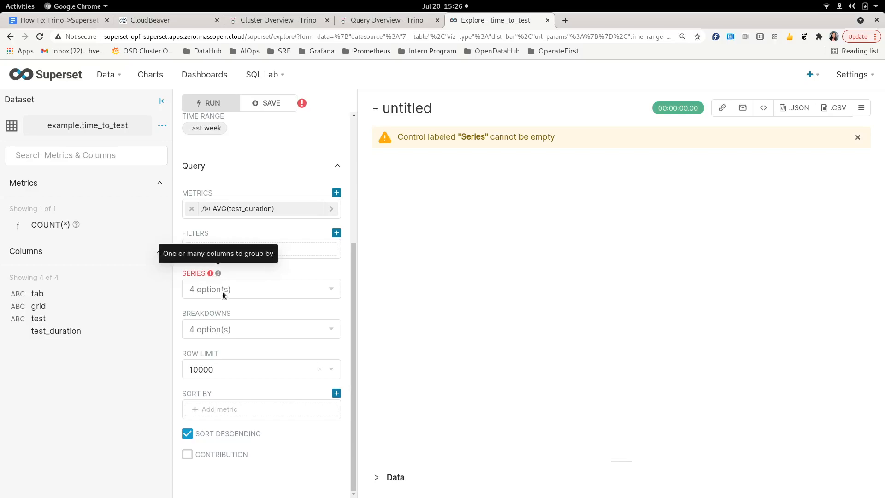
click(224, 291)
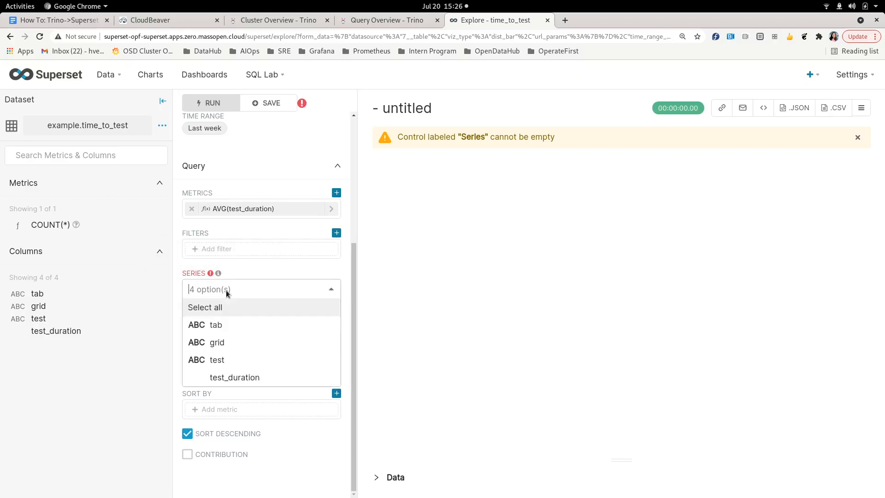
click(233, 326)
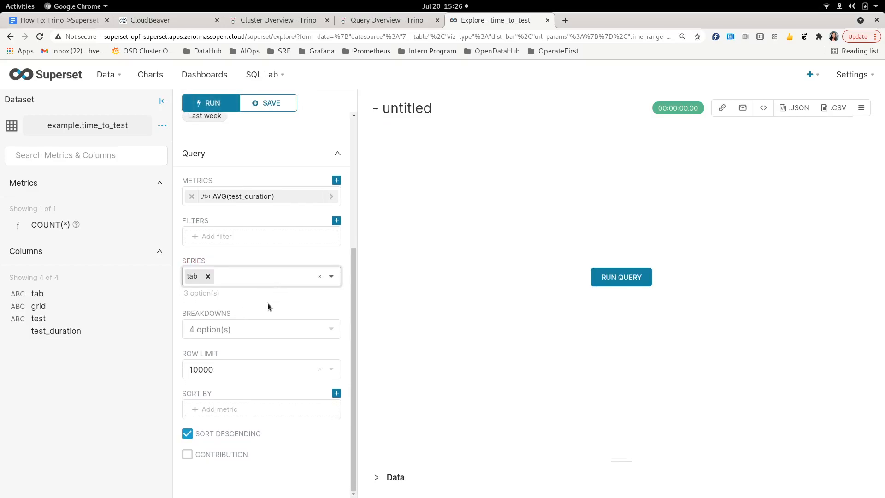
- Run the query to plot AVG(test_duration) for 41 tabs, peaking at 122.91
click(641, 278)
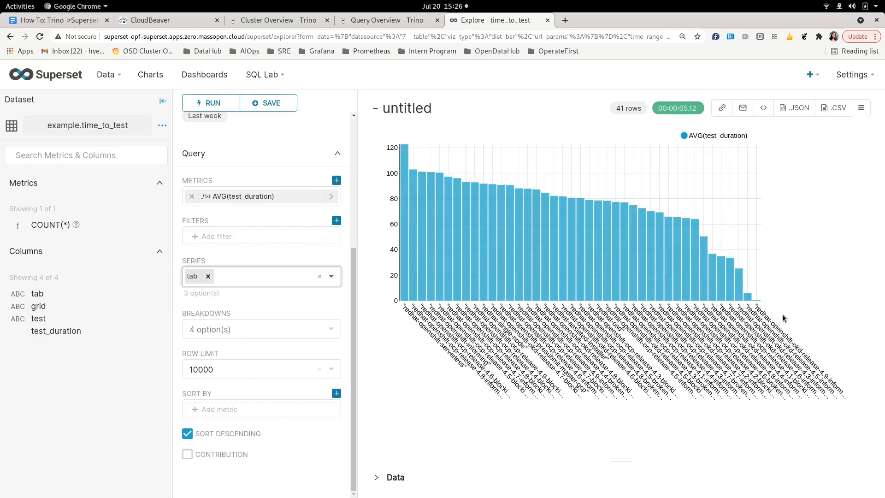
mouse_move(406, 226)
mouse_move(403, 164)
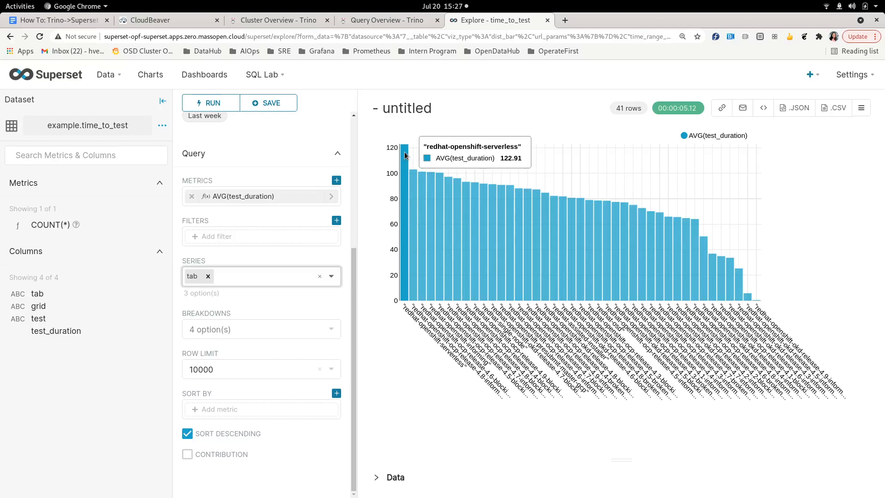
mouse_move(750, 300)
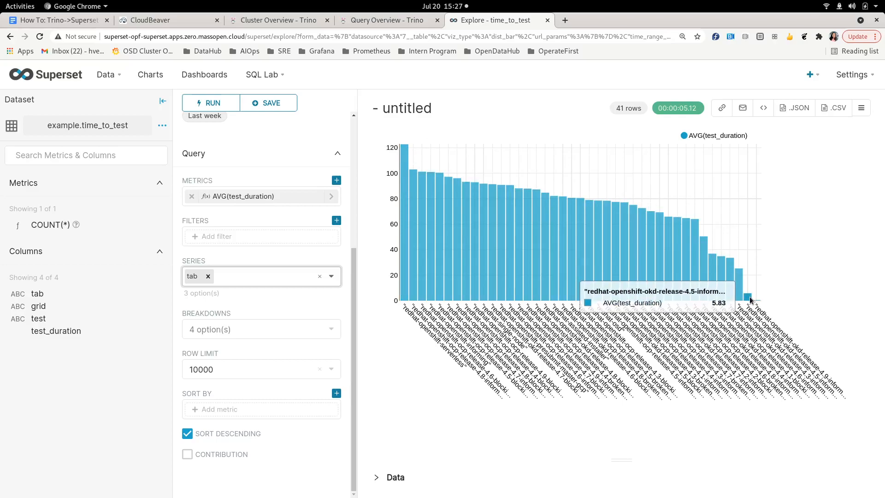
- Replace the 'untitled' chart title with 'Avg Test Duration grouped by TestGrid tabs'
click(426, 109)
drag(439, 110, 372, 106)
text(Av)
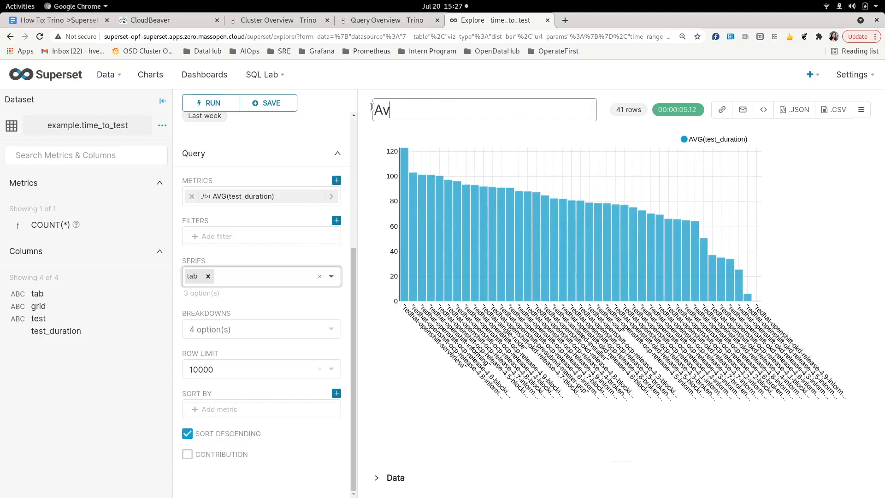
text(g Test Duration groupe)
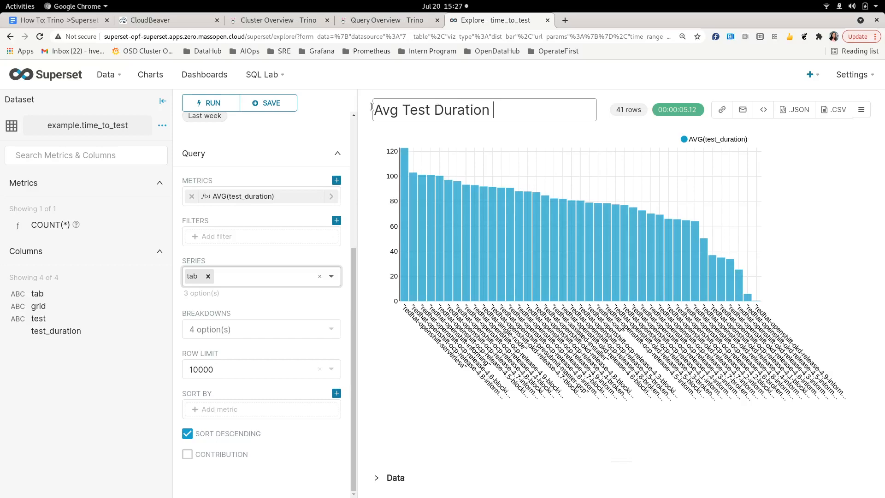
text(d by)
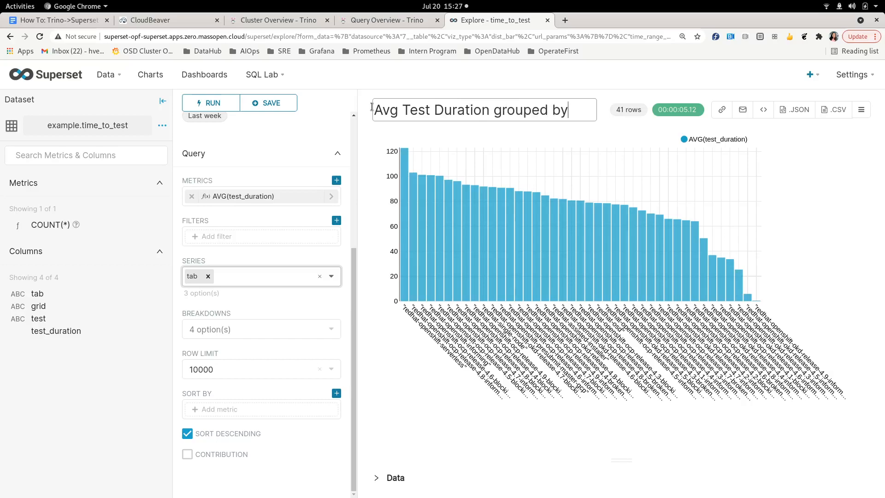
text( TestGrid dashboards)
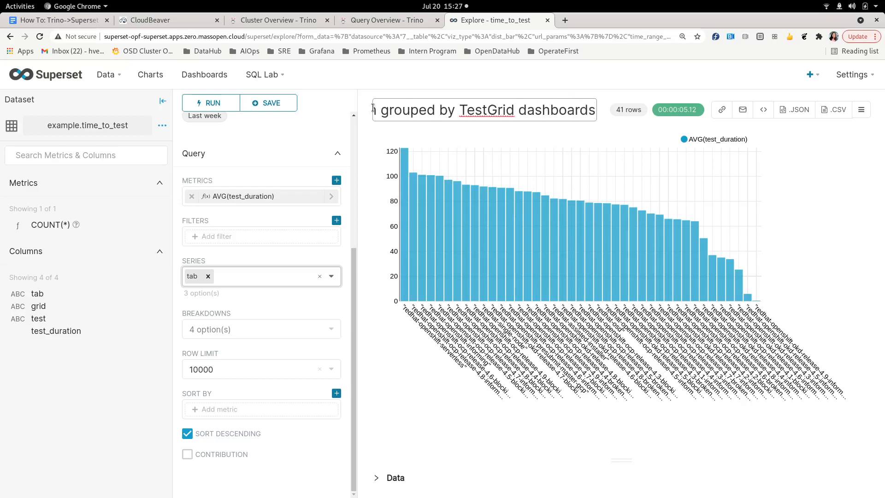
key(BackSpace)
key(BackSpace)
key(BackSpace)
key(BackSpace)
key(BackSpace)
key(BackSpace)
key(BackSpace)
key(BackSpace)
key(BackSpace)
key(BackSpace)
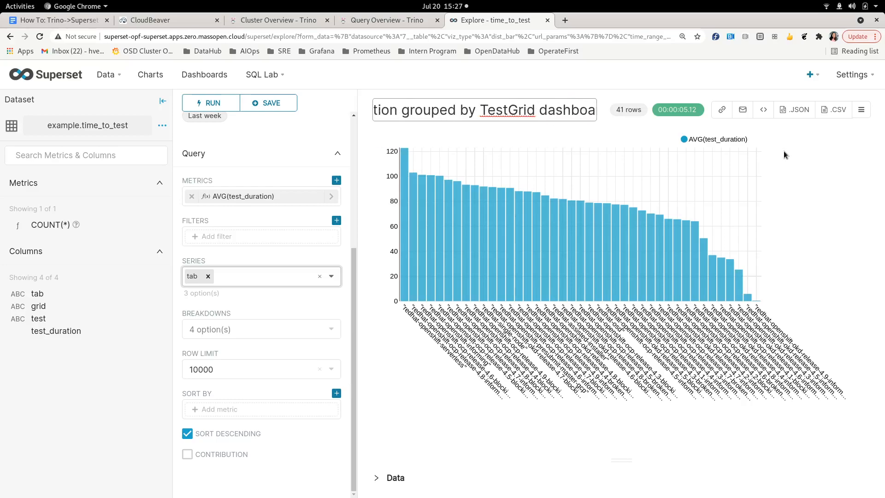
text(tabs)
click(783, 155)
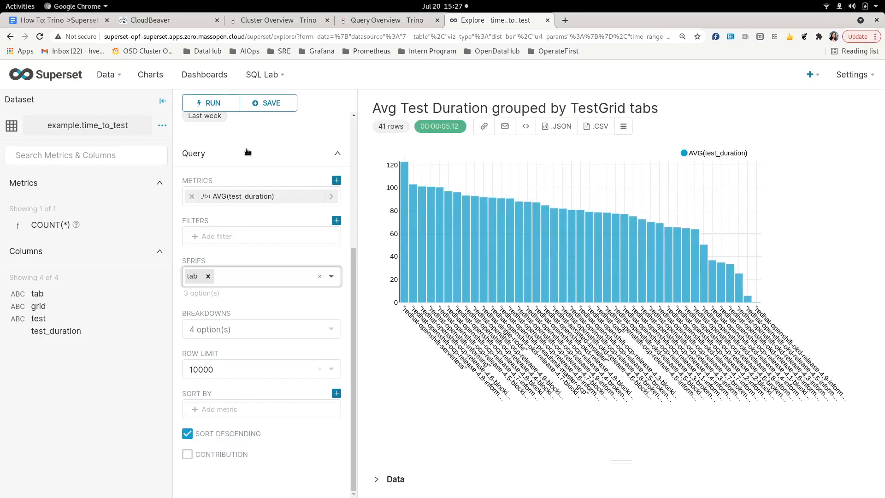
- Save the chart to KPI Metric Dashboard and go straight to that dashboard
click(273, 104)
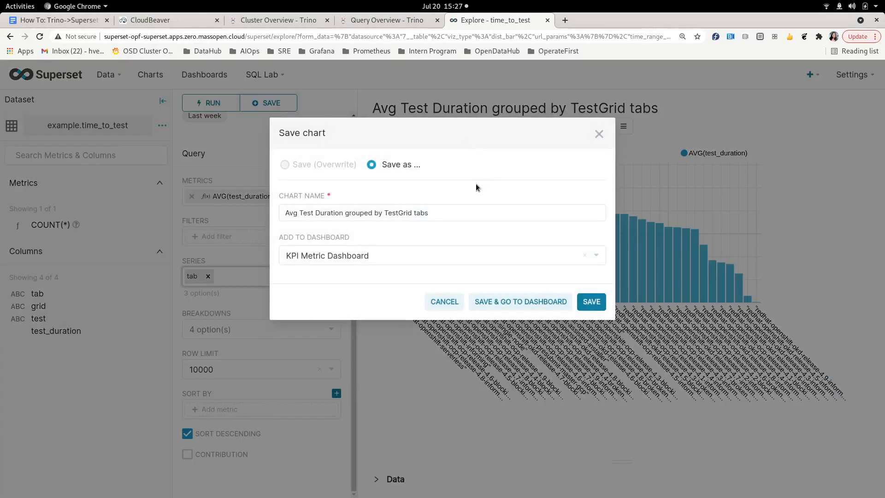
click(314, 256)
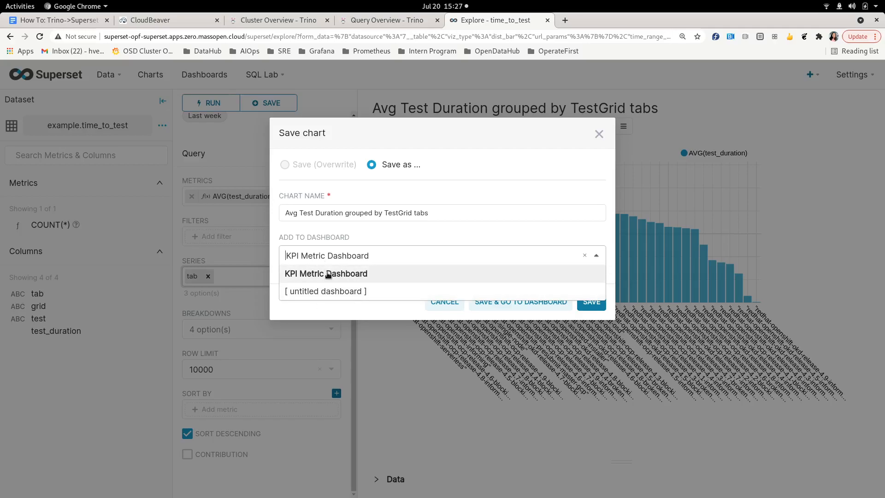
click(328, 273)
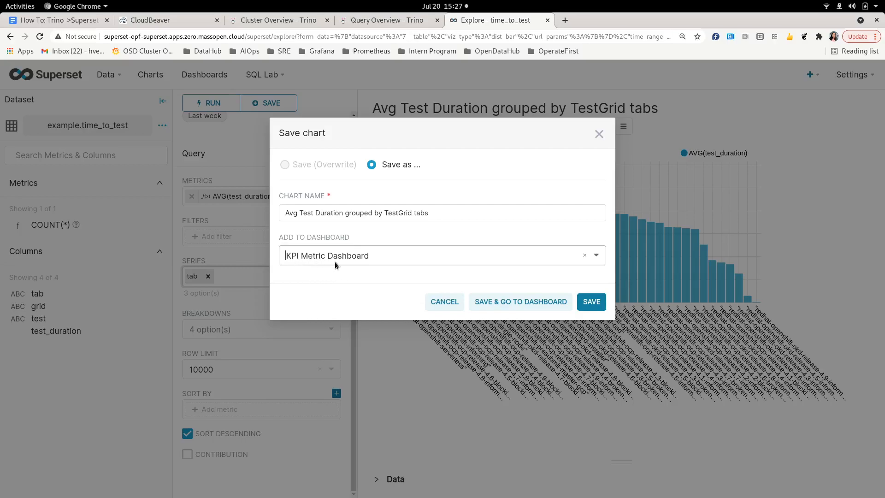
click(516, 301)
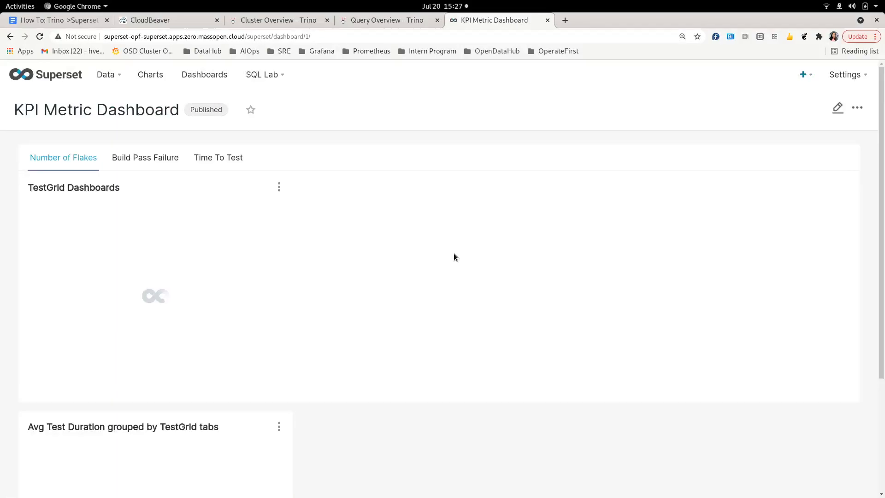
scroll(394, 277, down, 3)
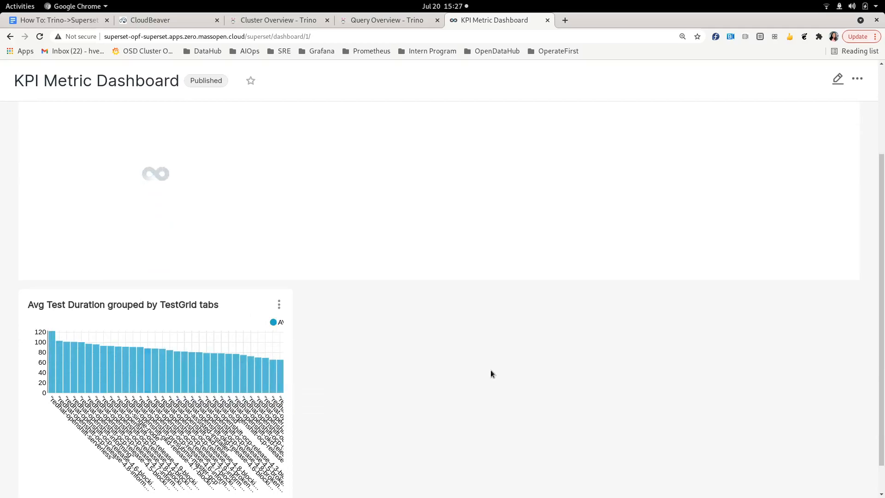
scroll(491, 374, up, 1)
scroll(491, 373, up, 3)
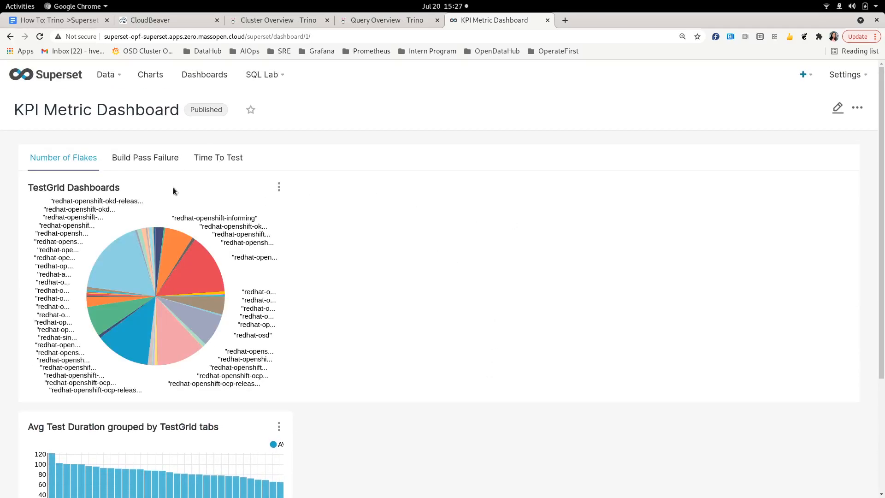
scroll(477, 283, down, 3)
scroll(478, 283, up, 3)
click(220, 161)
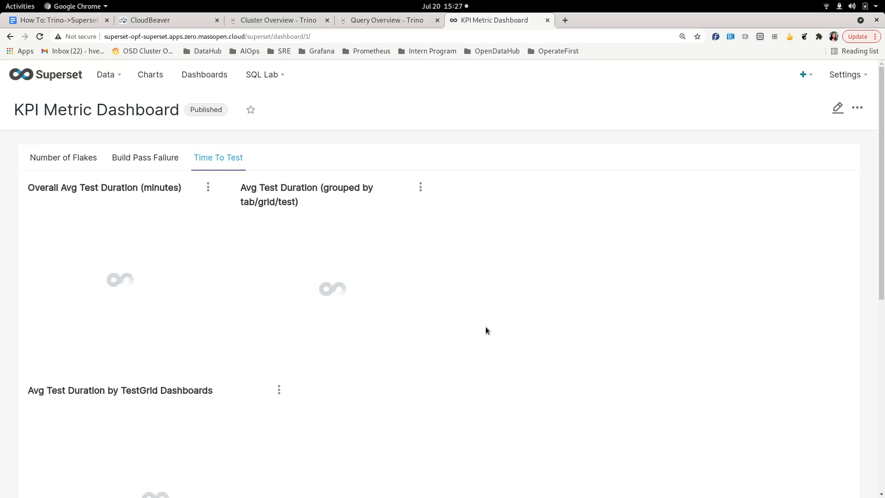
scroll(486, 326, down, 3)
scroll(486, 327, up, 3)
click(49, 158)
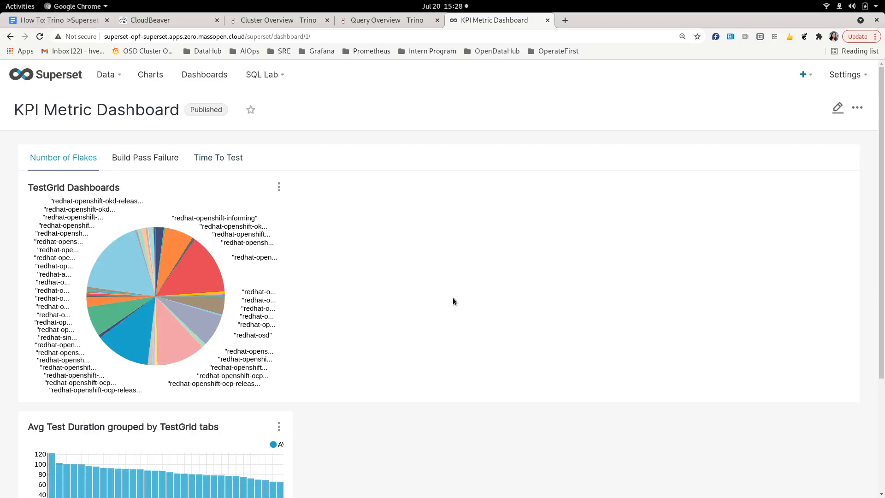
- Toggle KPI Metric Dashboard to Draft and back to Published, then open its '...' menu
click(205, 111)
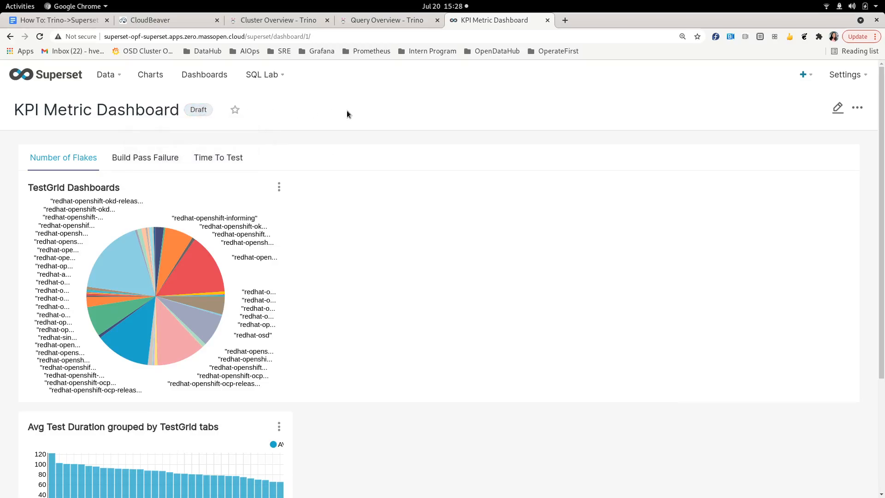
click(198, 111)
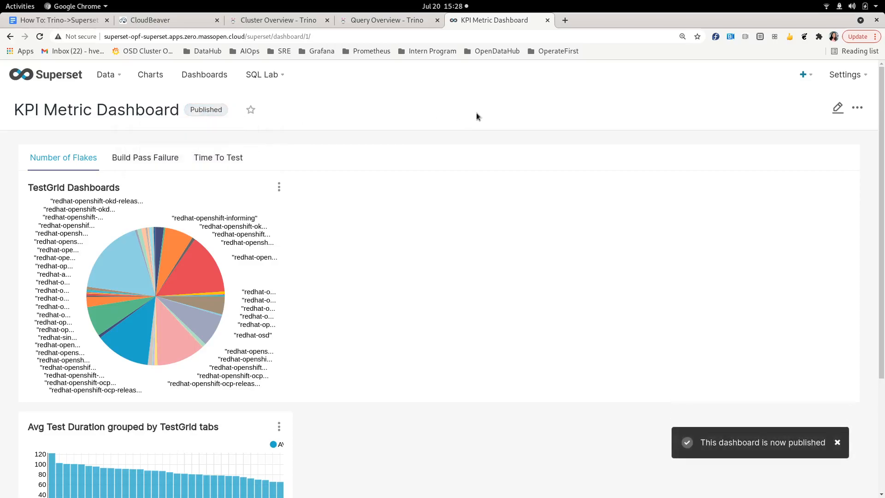
click(858, 111)
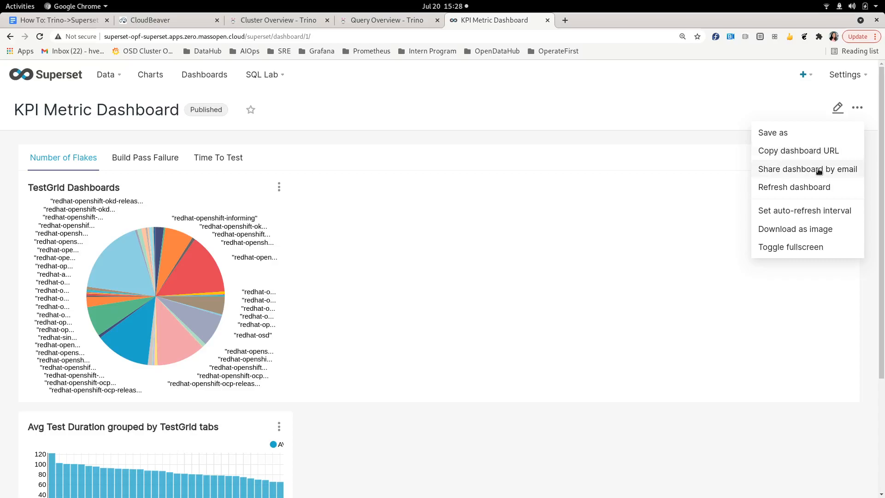
click(837, 108)
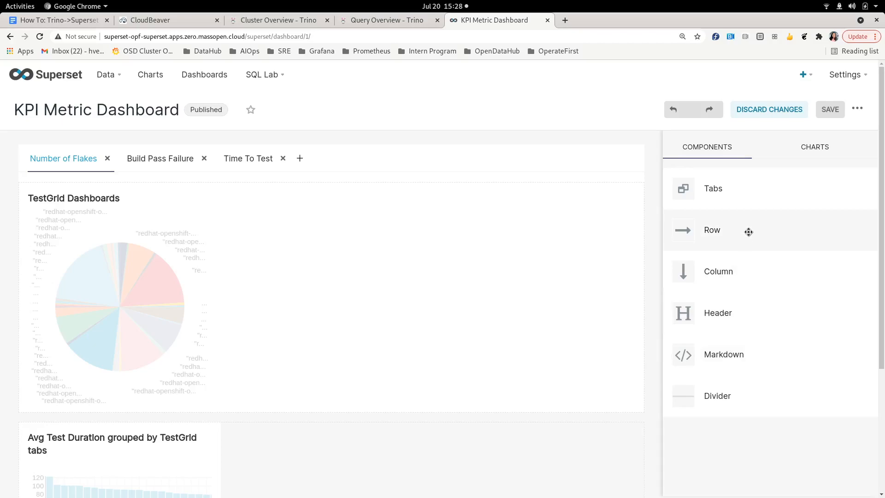
click(827, 148)
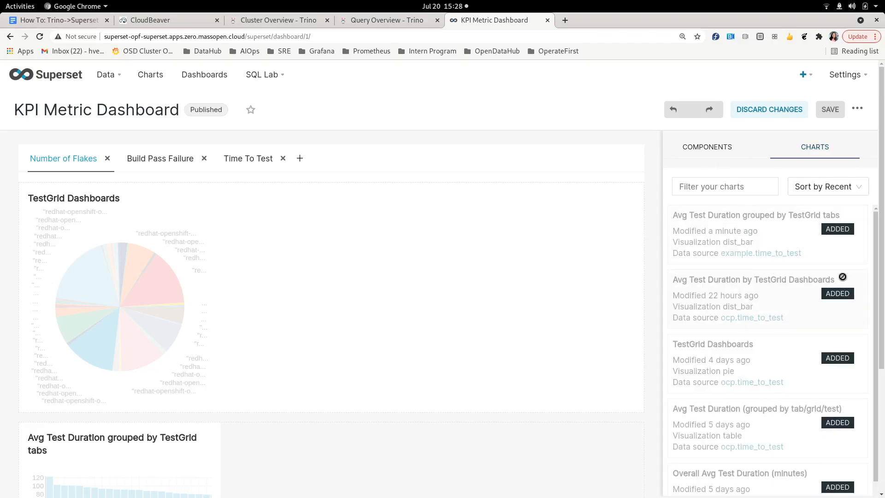
click(778, 111)
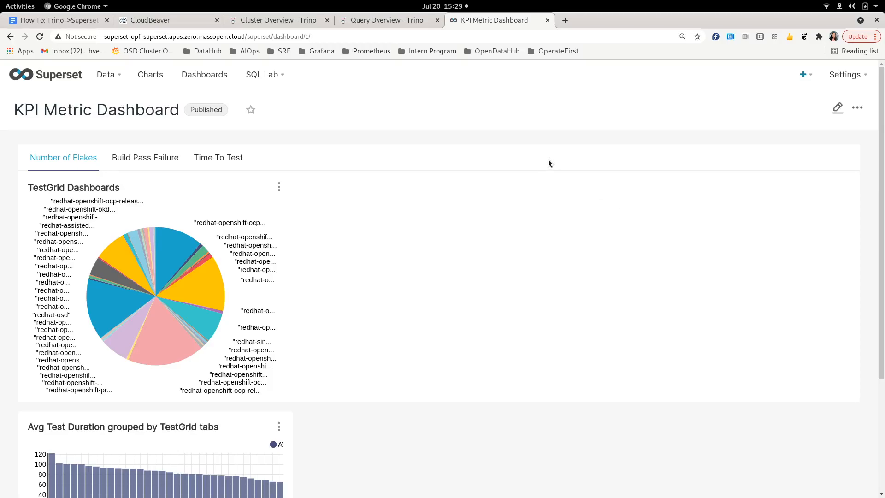
- Check the finished AVG(test_duration) query in Trino's Cluster Overview, then move to CloudBeaver
click(300, 21)
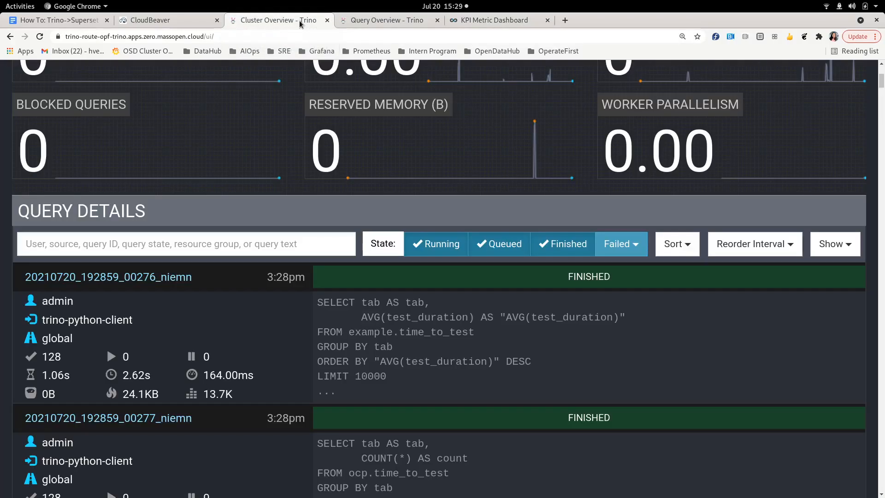
click(152, 20)
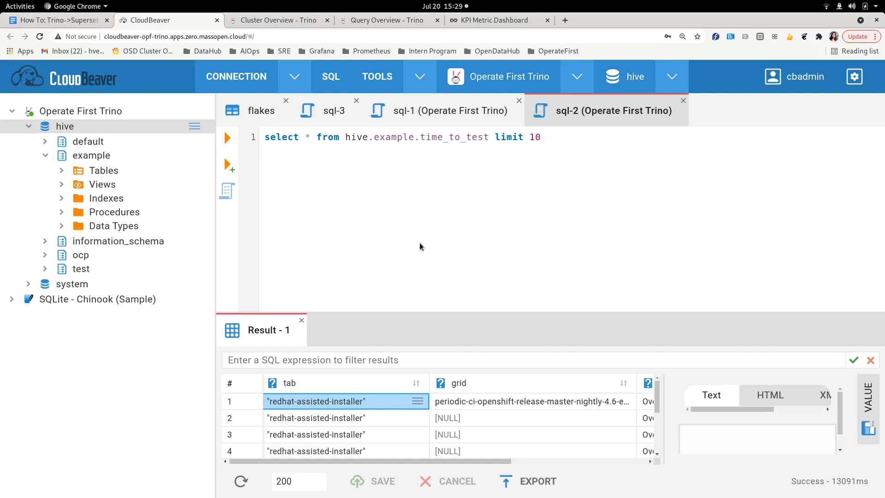
- Show the flakes table's data rows and expand the Data Types list in CloudBeaver
click(256, 111)
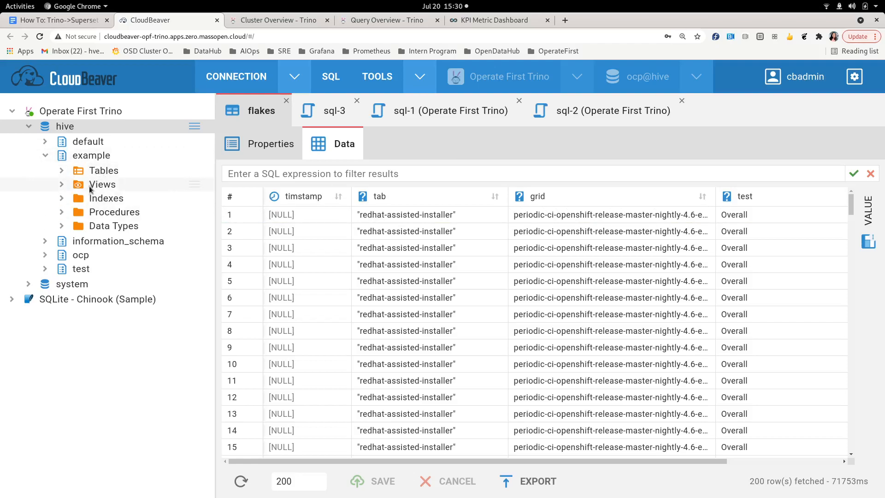
click(61, 226)
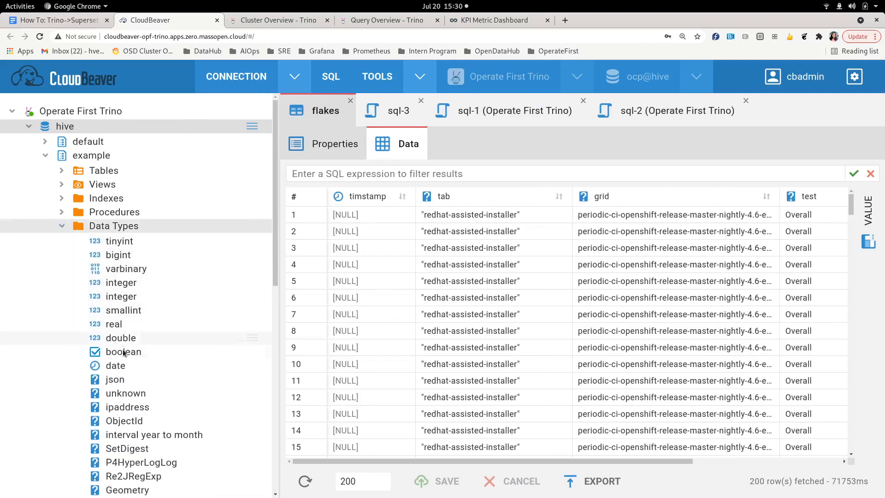
scroll(124, 364, down, 3)
scroll(124, 364, down, 4)
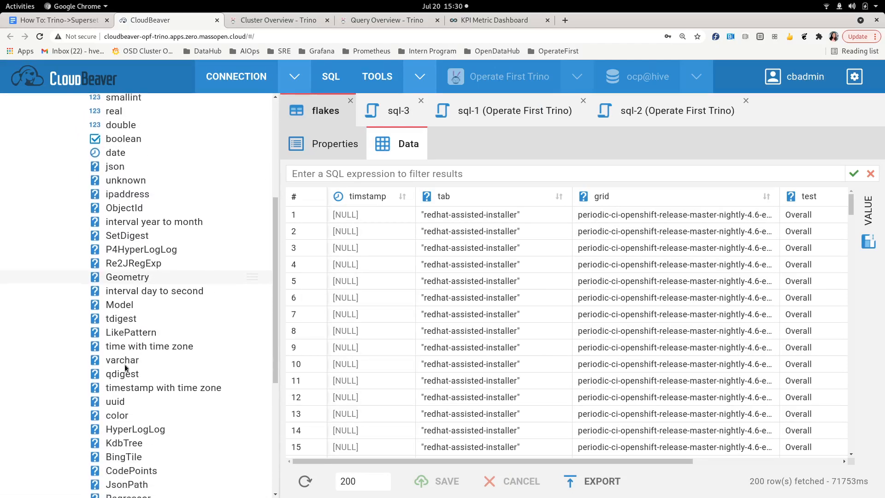
scroll(125, 365, down, 3)
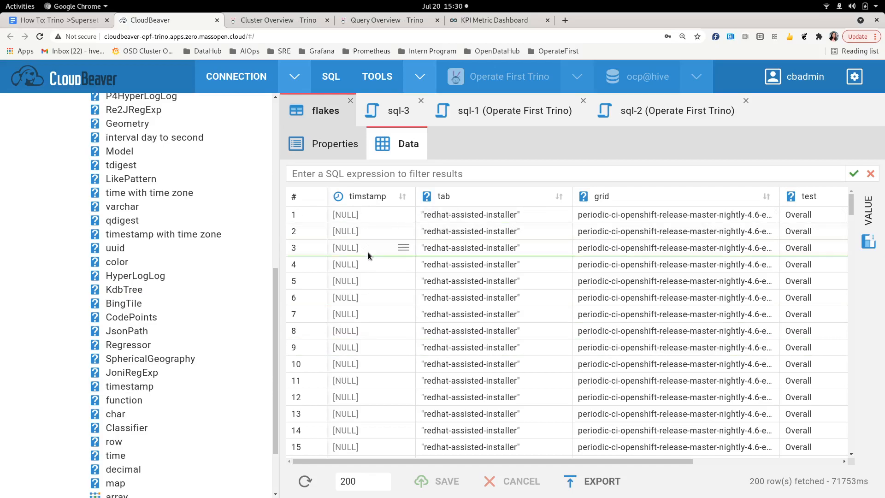
scroll(364, 391, down, 3)
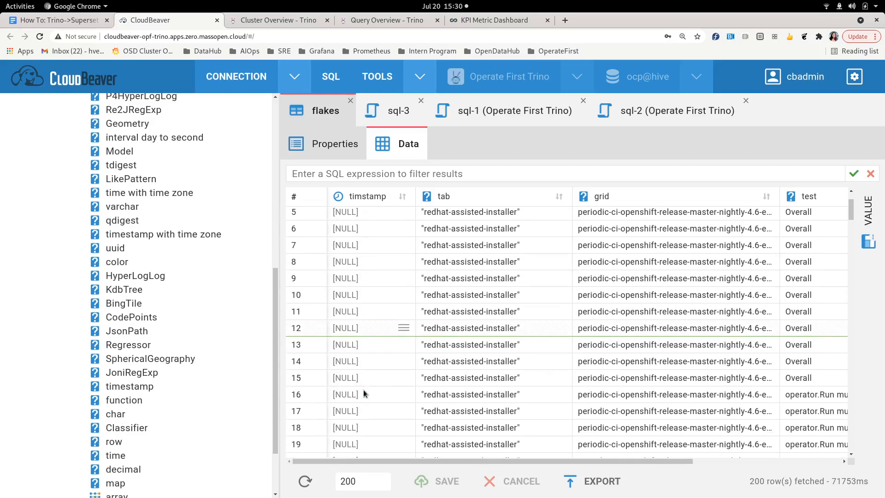
scroll(364, 391, up, 3)
- Inspect row 12's timestamp value, then return to the How To guide's Trino to Superset heading
click(364, 391)
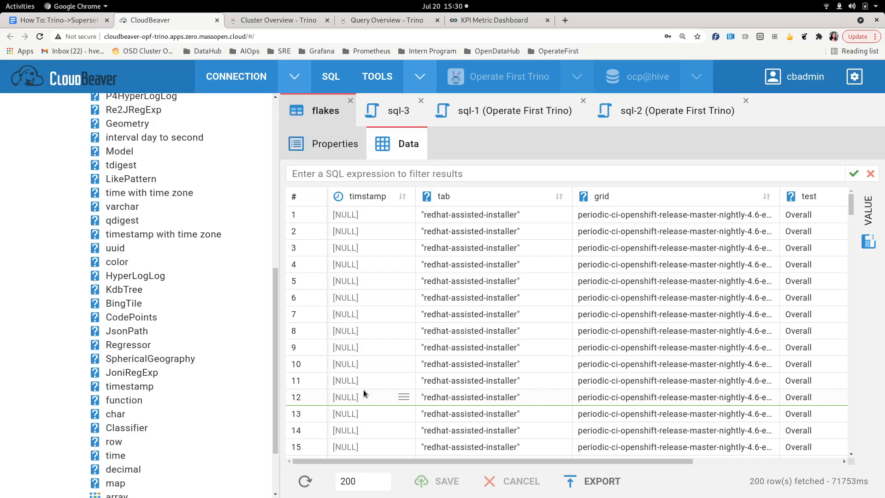
click(68, 20)
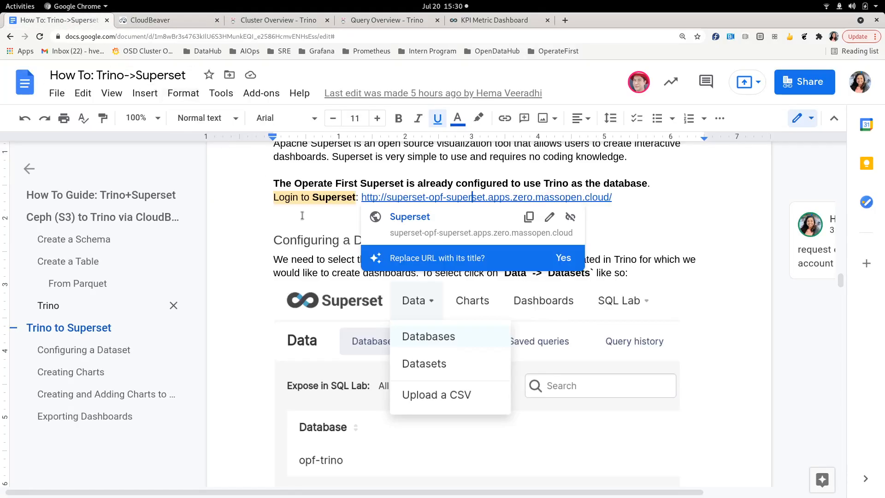
click(103, 195)
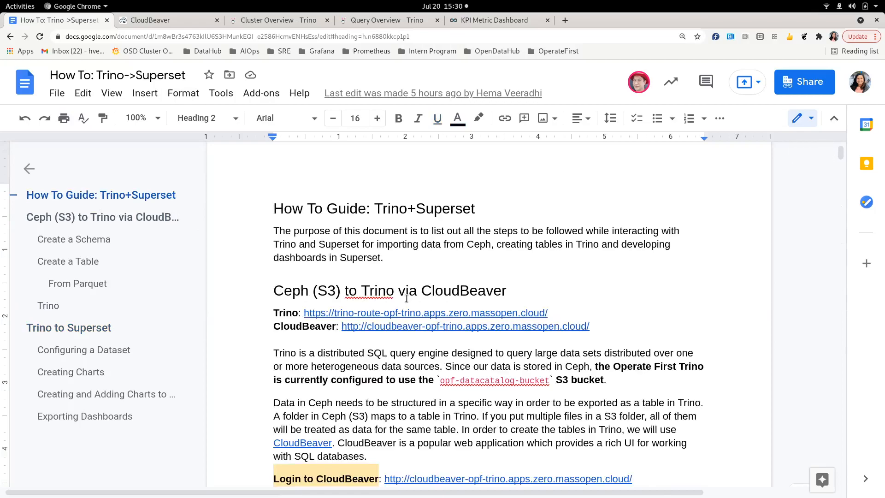